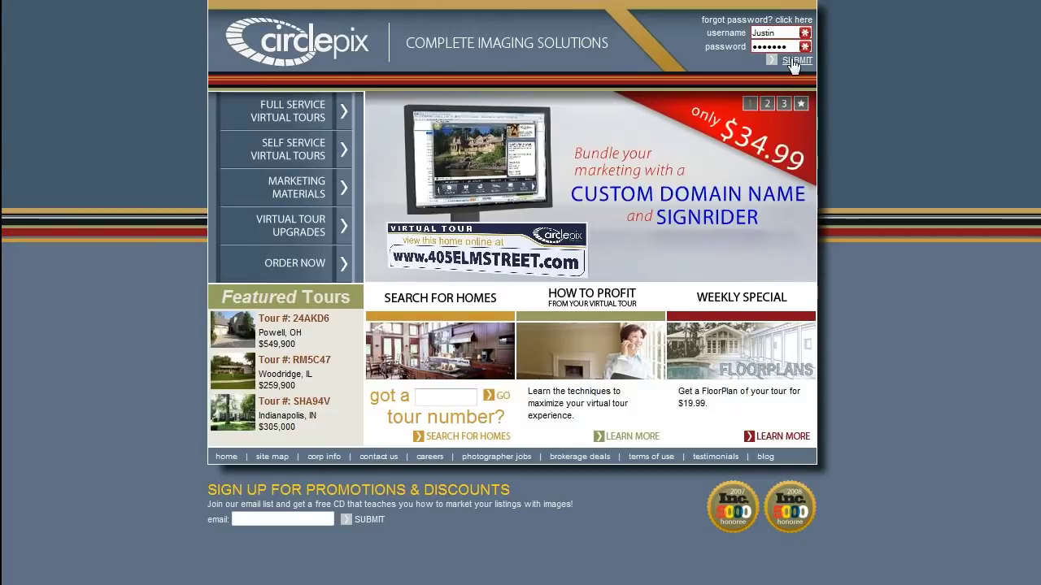
- Sign in to the agent account and start a new self-serve tour build
left_click(792, 61)
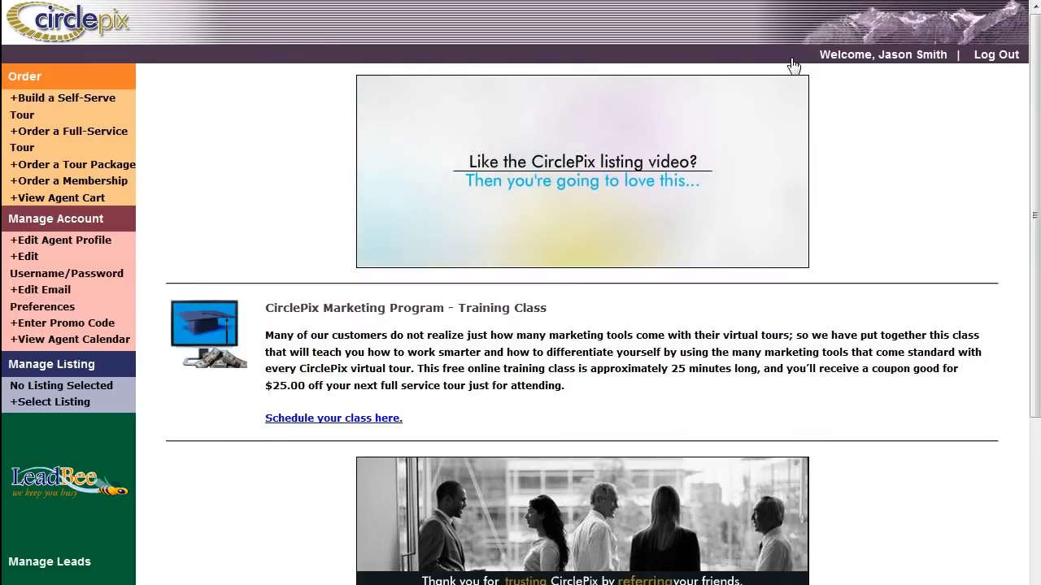
left_click(26, 108)
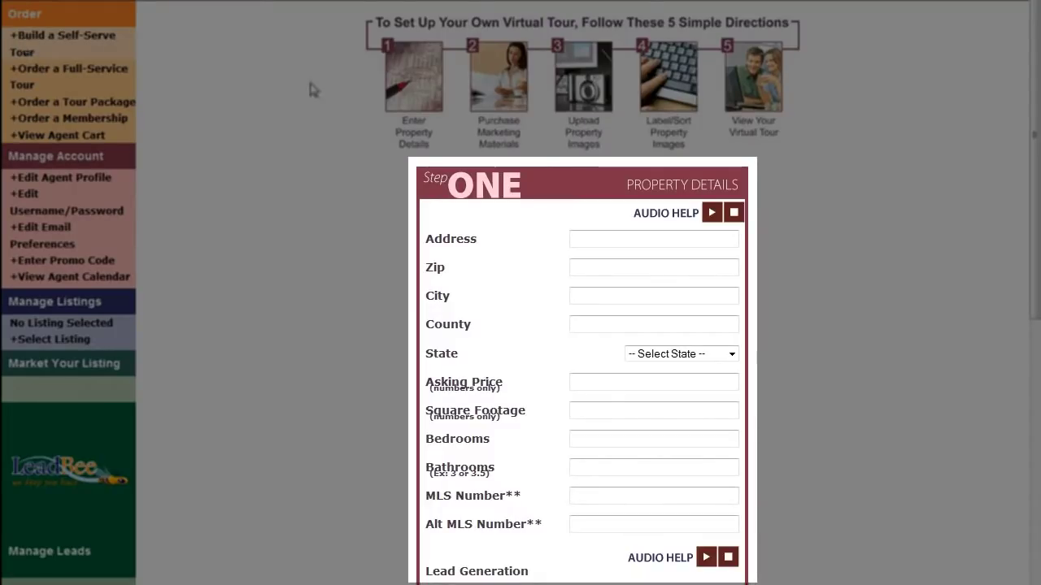
left_click(592, 237)
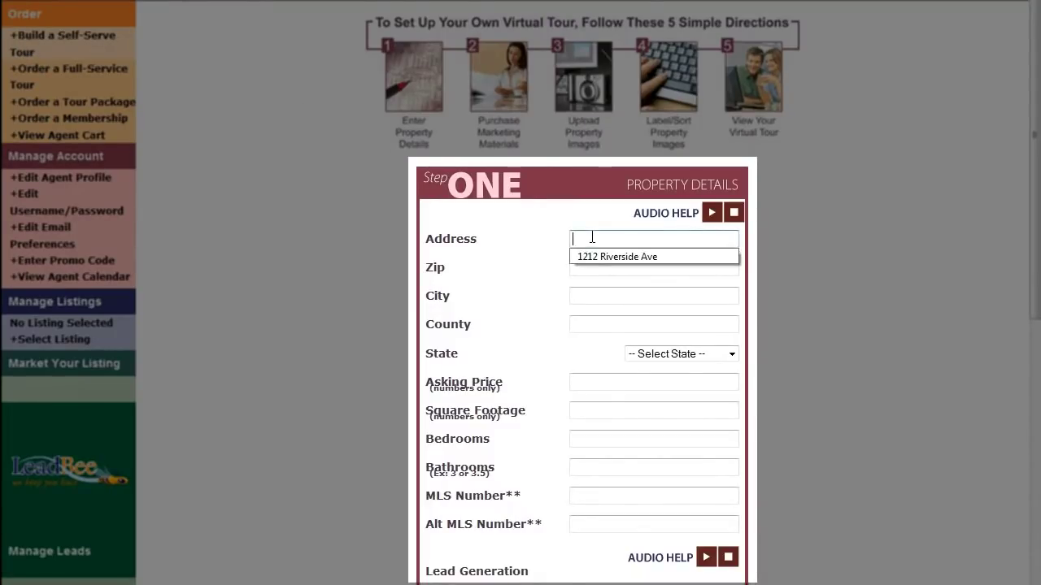
left_click(594, 259)
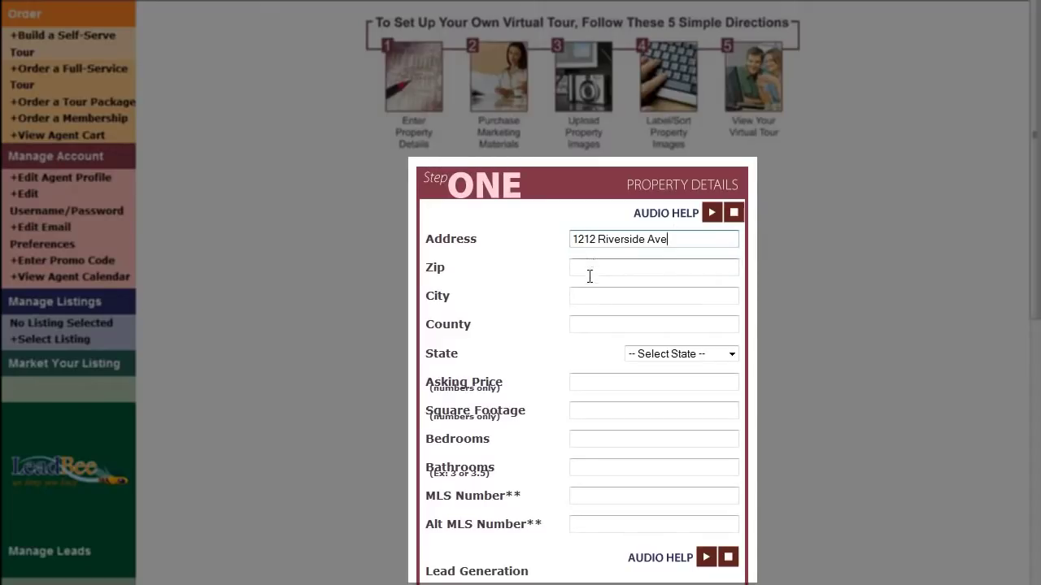
left_click(588, 283)
type("84042")
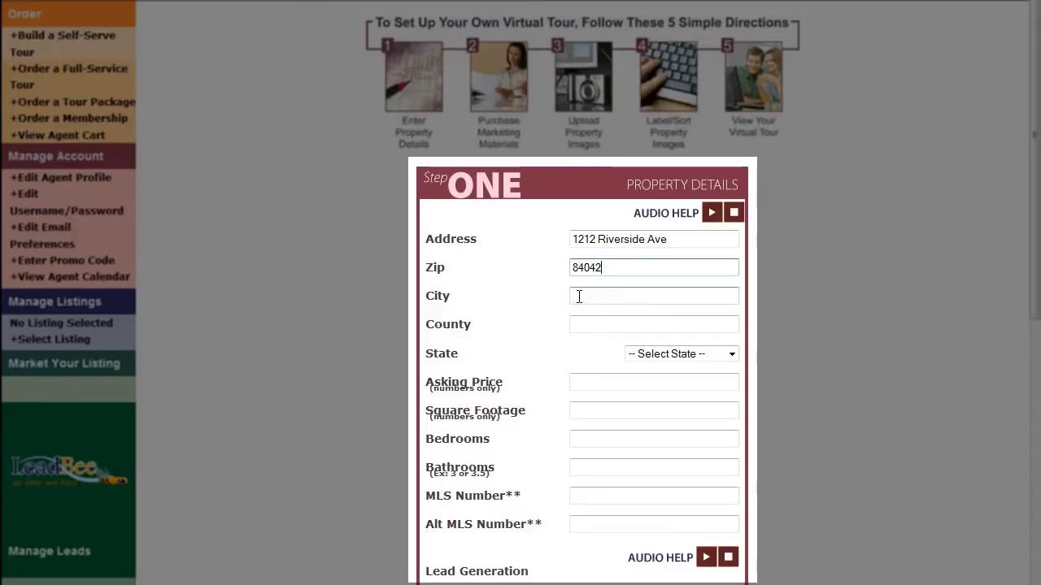
left_click(578, 296)
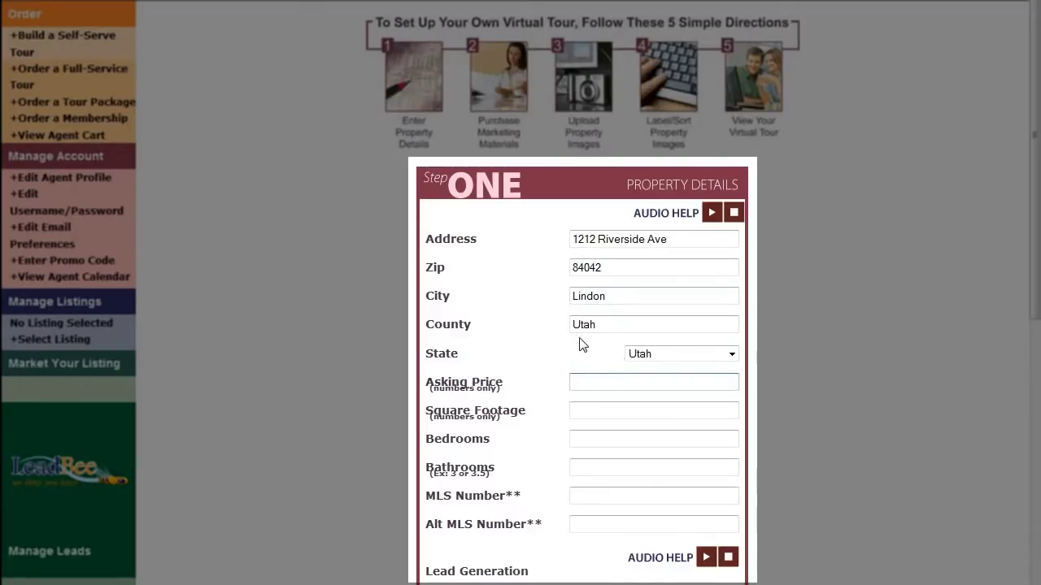
- Set price 1,999,000, 5,670 sq ft, 5 bedrooms, 4.5 bathrooms, and submit step one
left_click(583, 382)
left_click(592, 400)
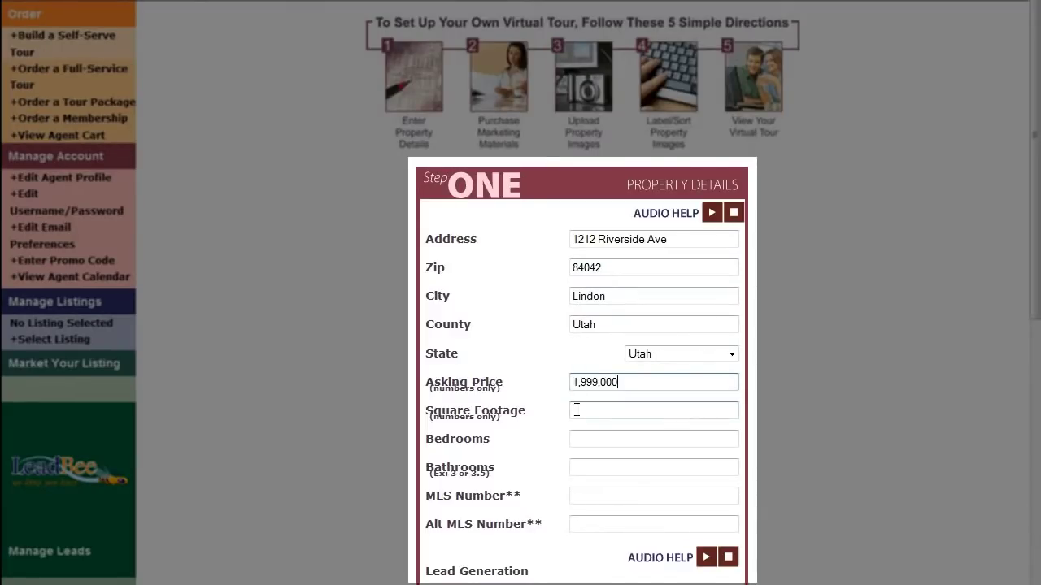
left_click(579, 427)
left_click(588, 439)
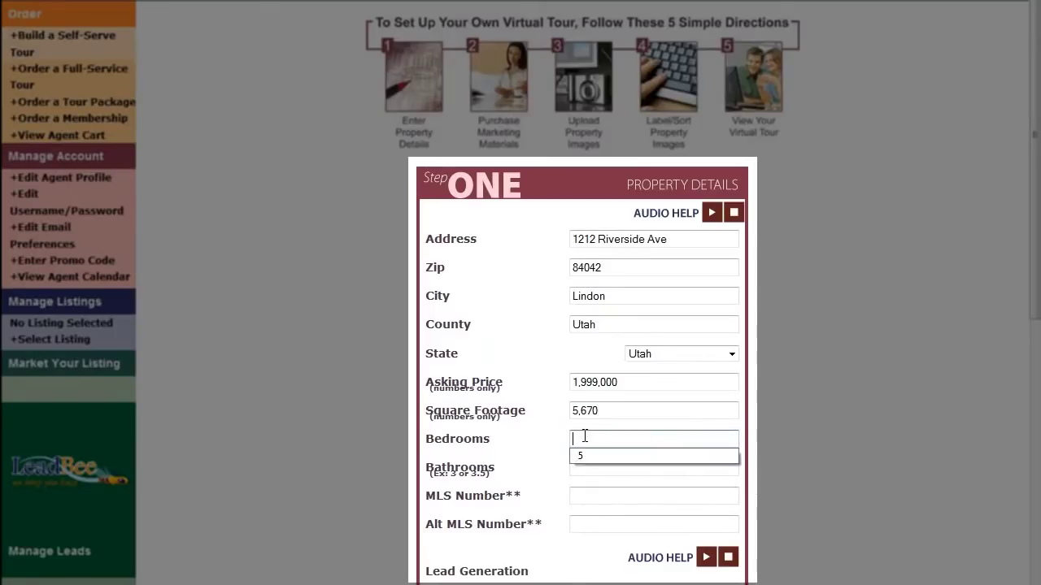
left_click(584, 456)
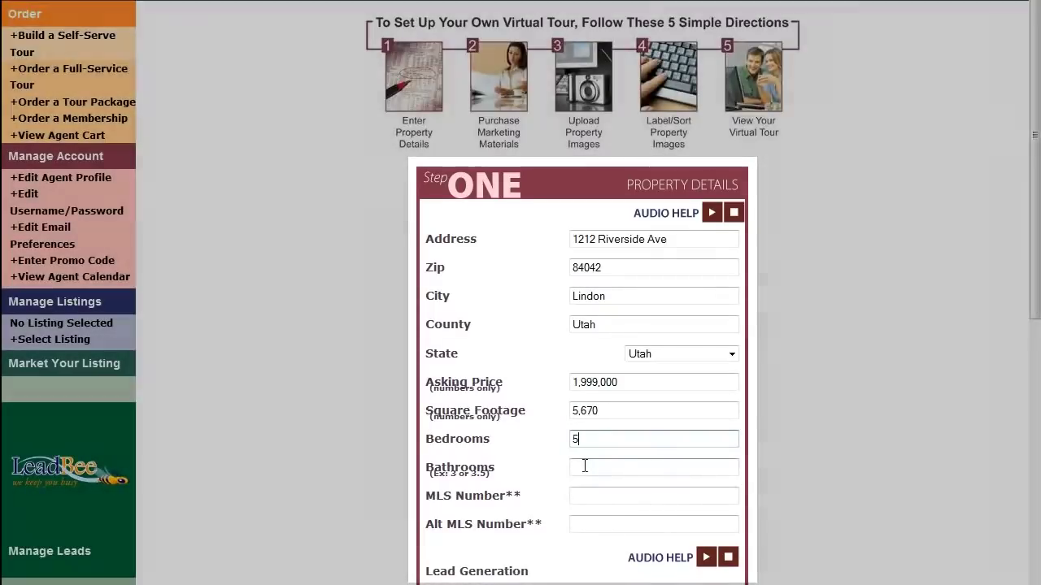
left_click(585, 467)
left_click(591, 486)
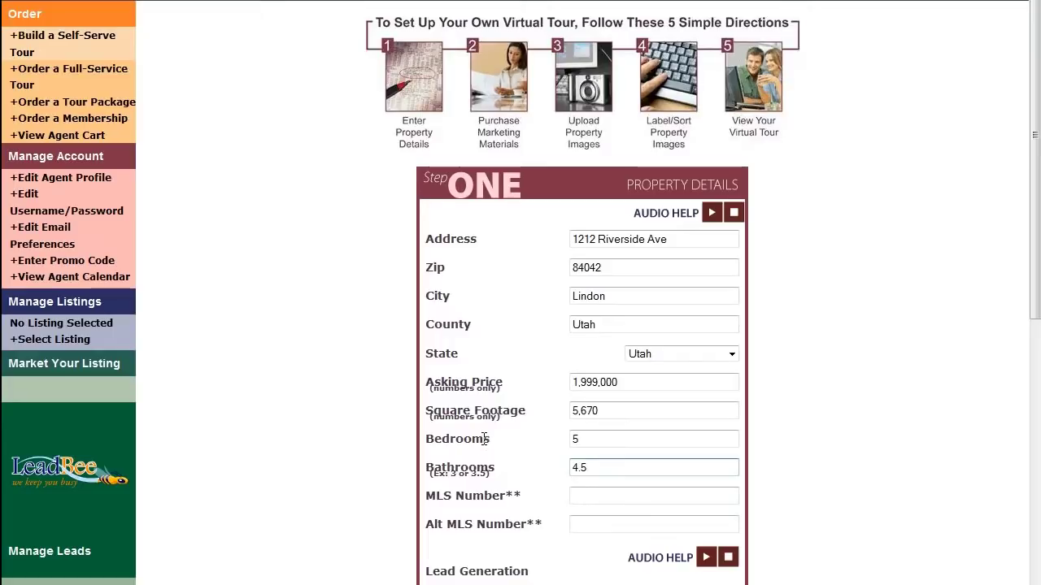
scroll(484, 439, "down", 5)
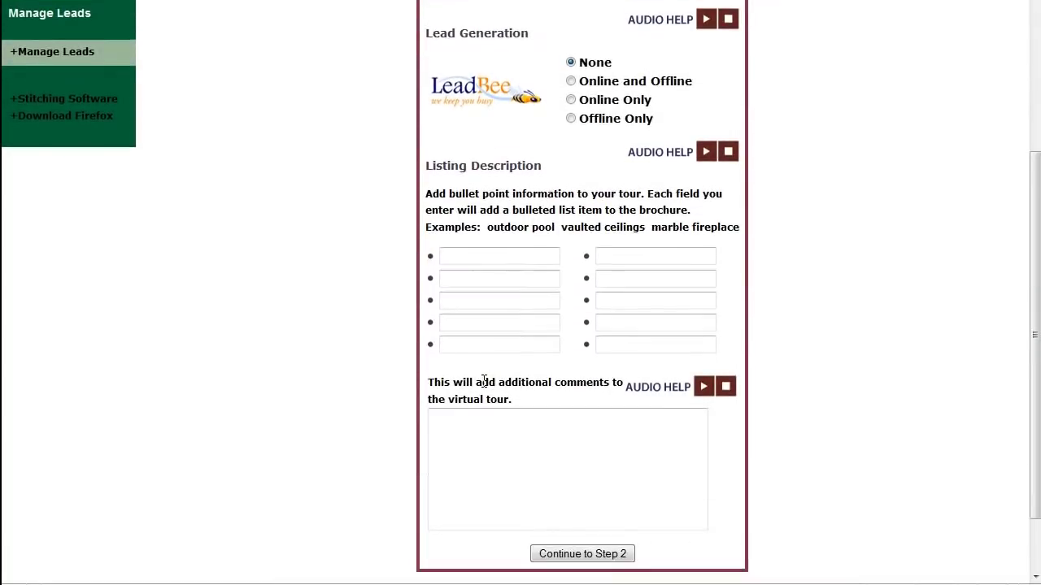
left_click(580, 555)
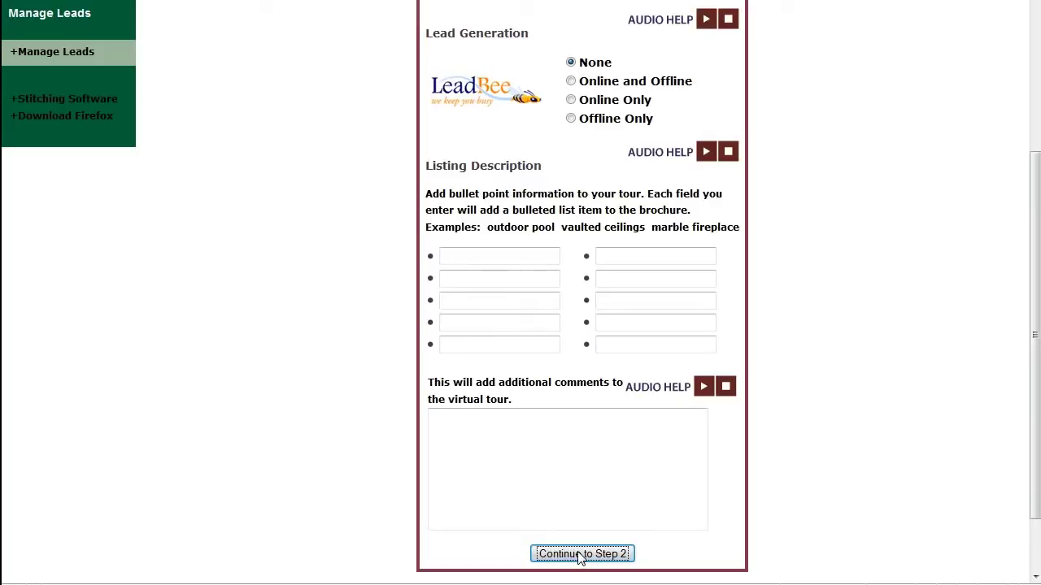
- Review the marketing add-ons, keeping the free defaults, and submit step two
left_click(580, 554)
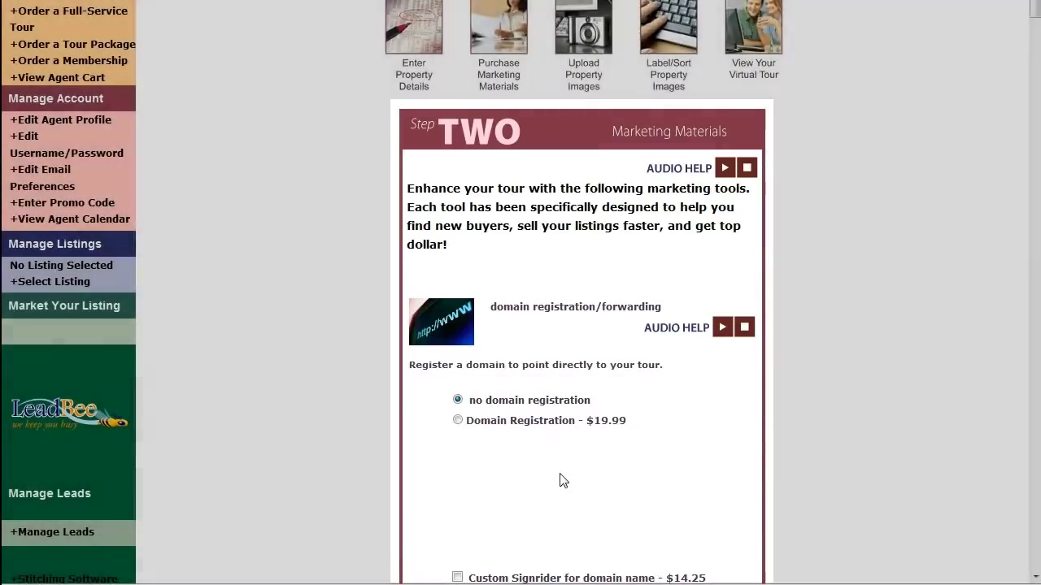
scroll(563, 481, "down", 5)
scroll(564, 481, "down", 1)
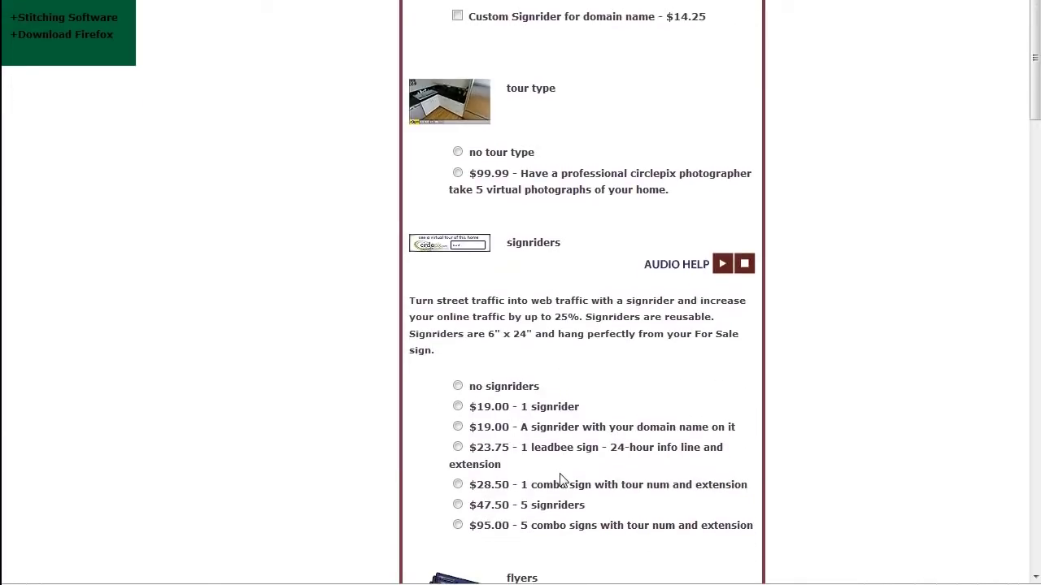
scroll(564, 481, "down", 1)
scroll(561, 480, "down", 2)
scroll(561, 481, "down", 3)
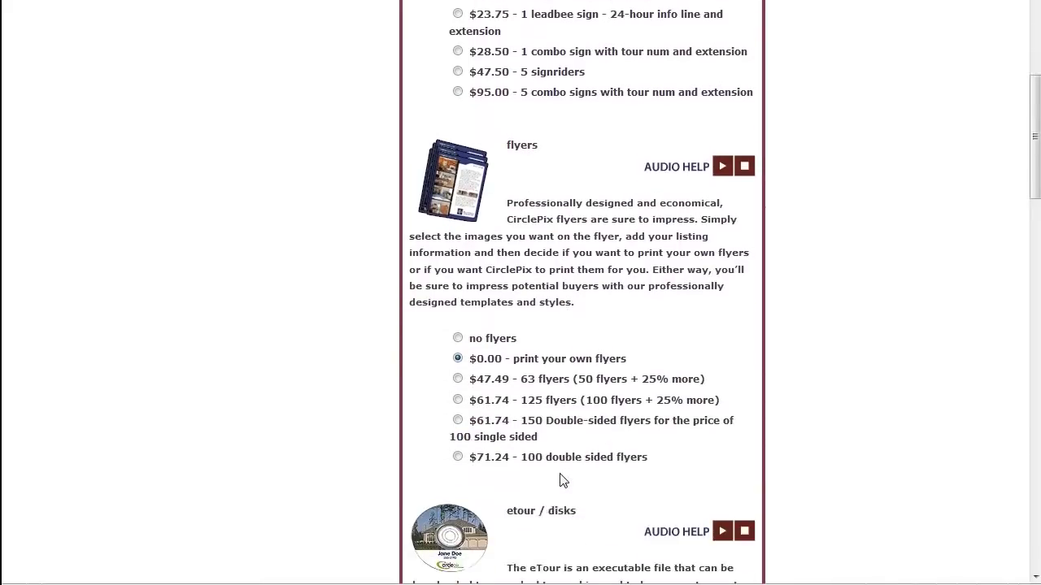
scroll(562, 480, "down", 1)
scroll(561, 480, "down", 5)
scroll(561, 480, "down", 1)
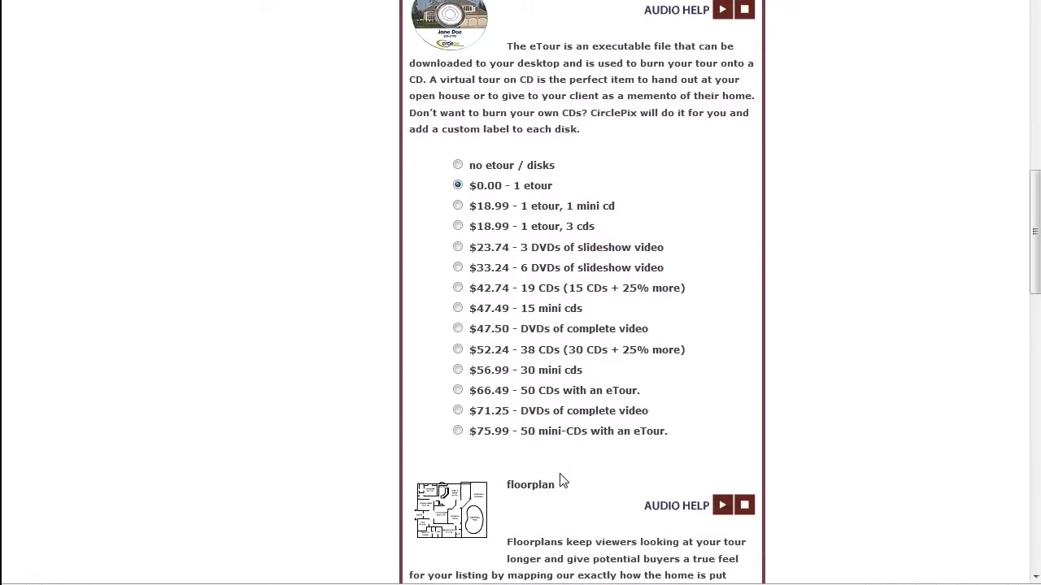
scroll(561, 481, "down", 1)
scroll(561, 480, "down", 2)
scroll(561, 480, "down", 1)
scroll(561, 481, "down", 4)
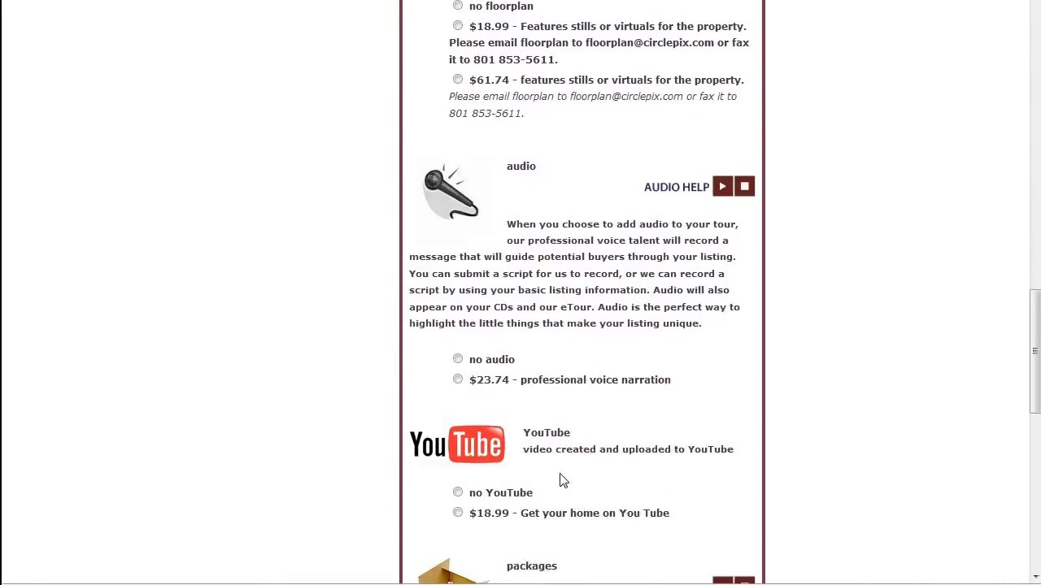
scroll(561, 480, "down", 2)
scroll(562, 481, "down", 2)
scroll(561, 481, "down", 2)
scroll(562, 480, "down", 1)
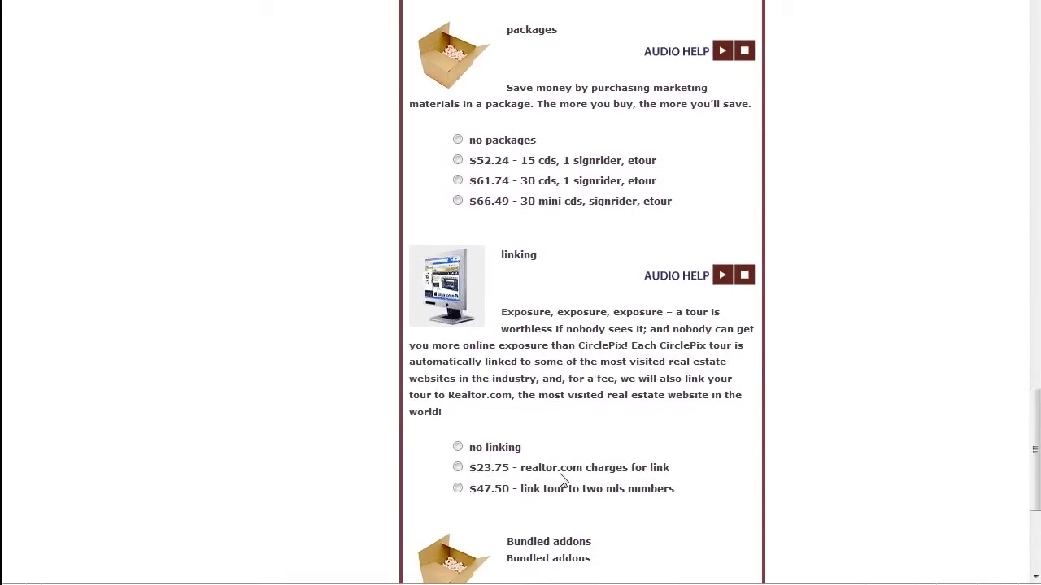
scroll(561, 481, "down", 3)
scroll(561, 480, "down", 1)
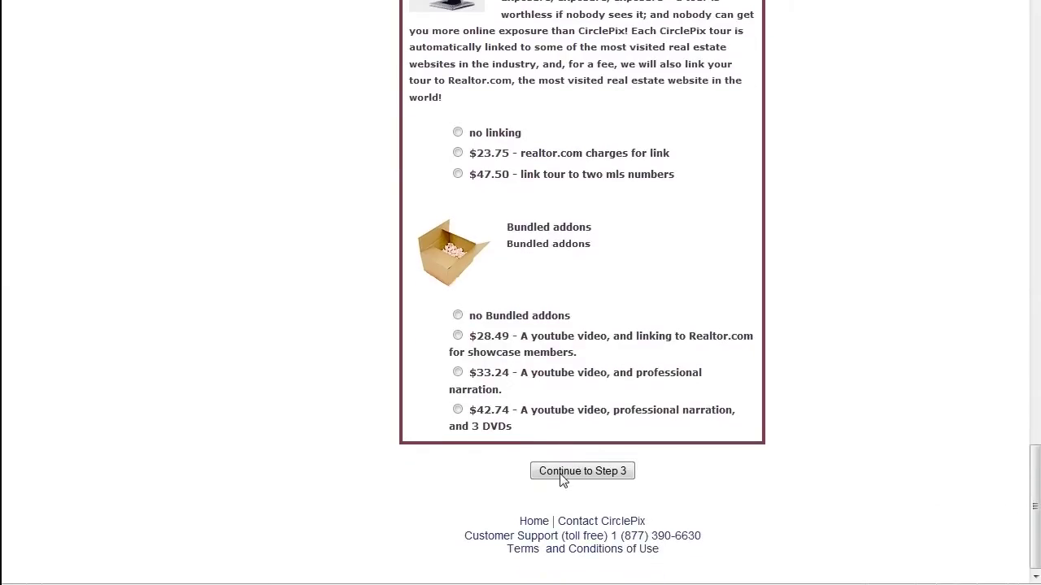
left_click(561, 478)
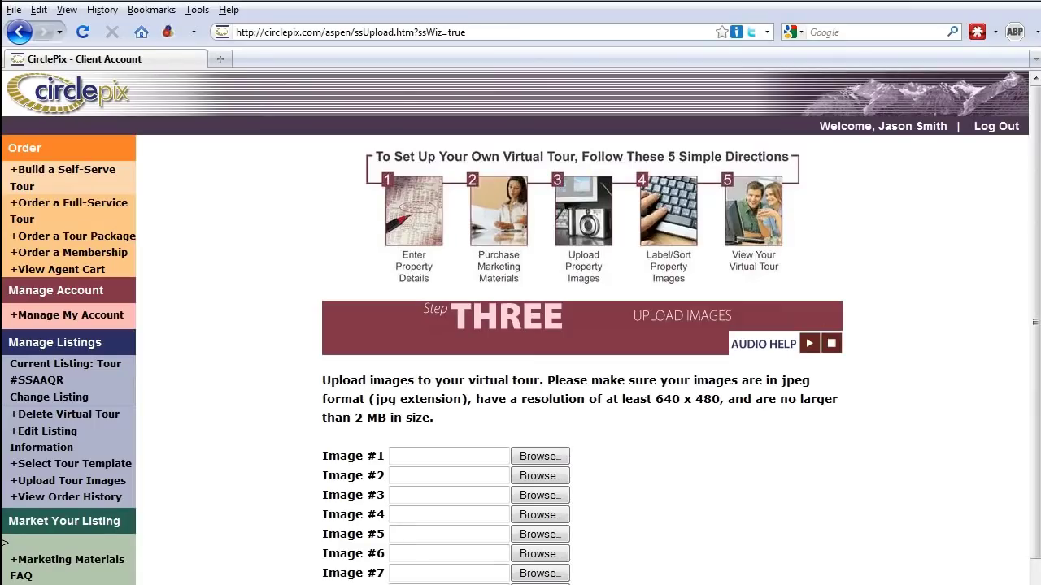
- Upload front.jpg, kitchen.jpg, master bedroom and master bathroom photos into image slots 1-4
left_click(528, 458)
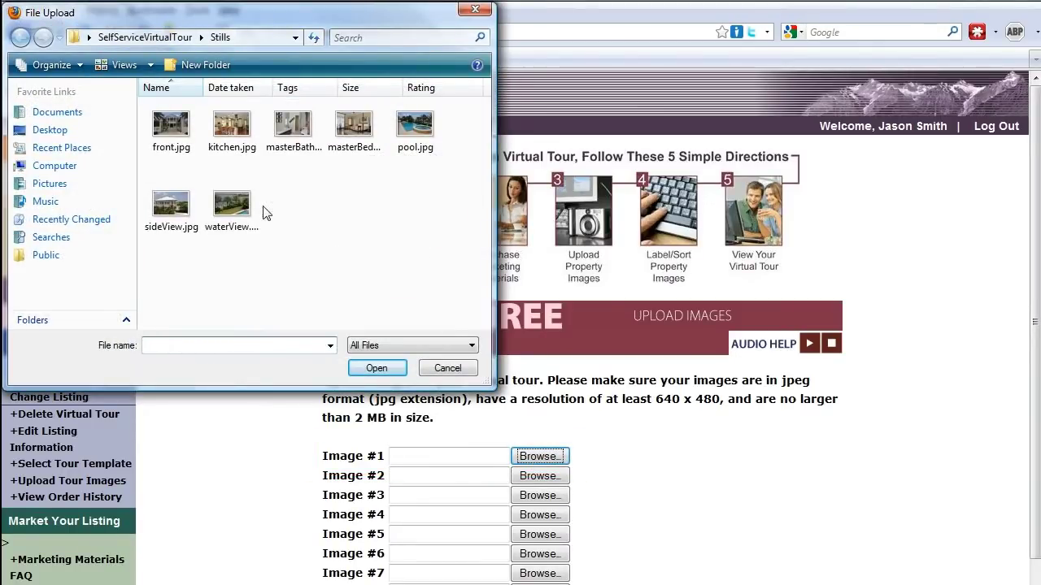
left_click(171, 126)
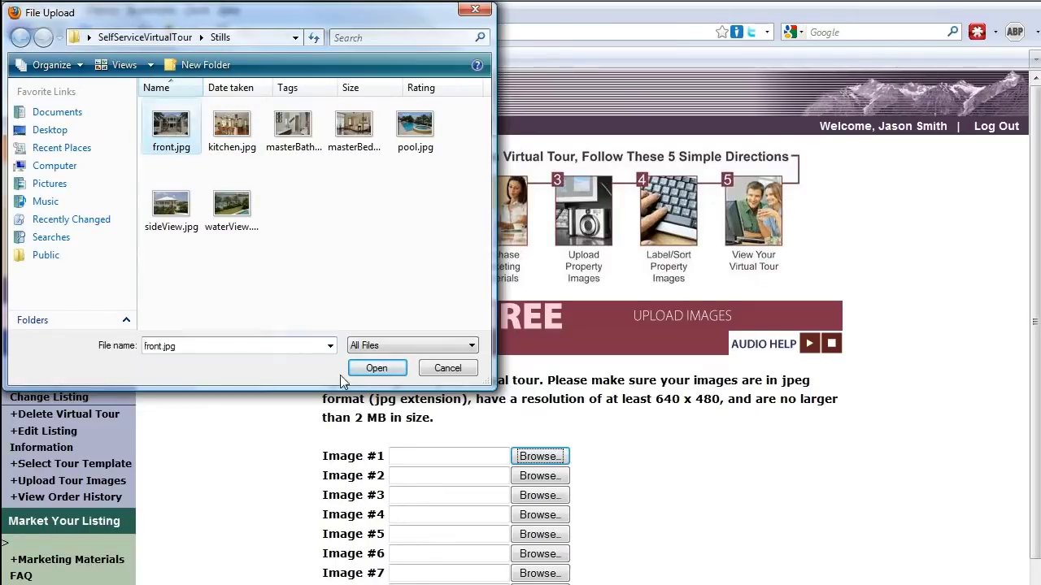
left_click(377, 369)
left_click(561, 478)
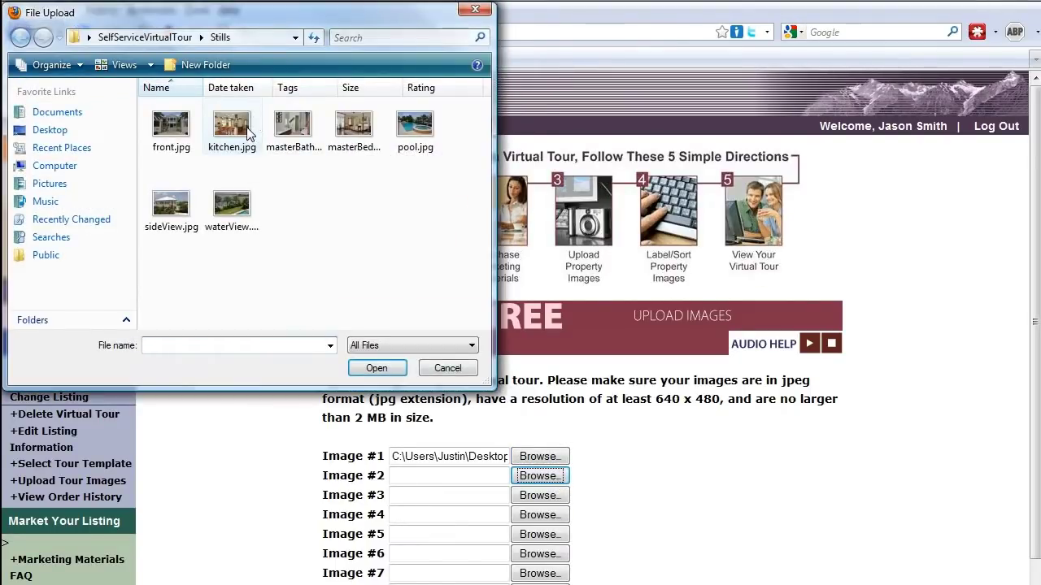
left_click(232, 126)
left_click(376, 369)
left_click(526, 497)
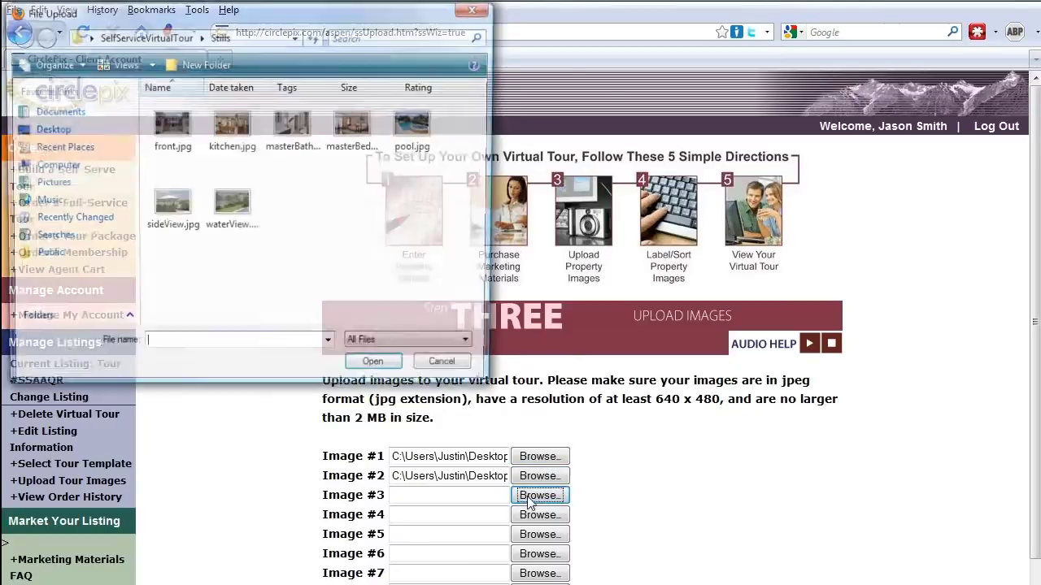
left_click(366, 134)
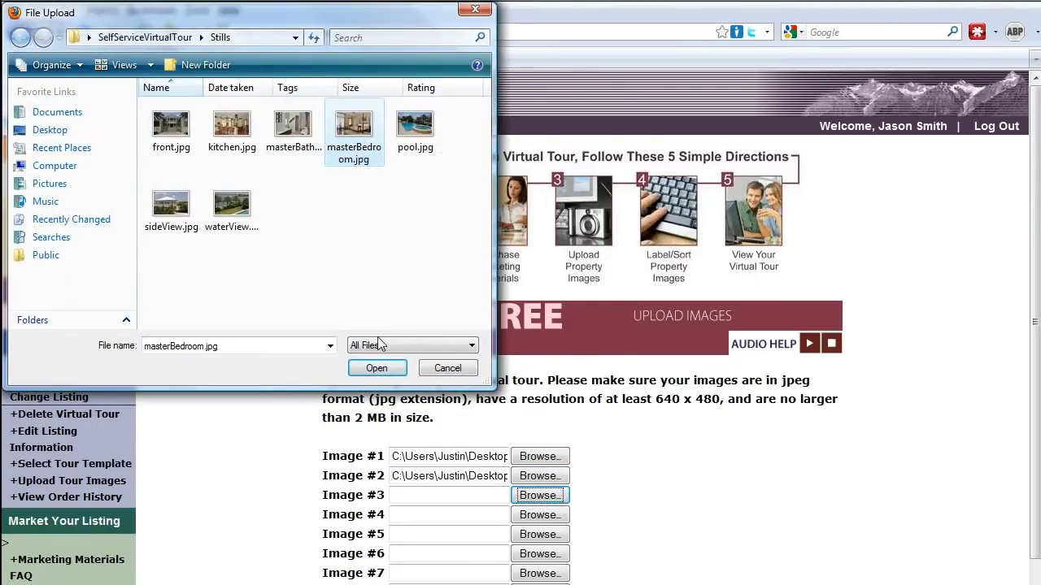
left_click(376, 368)
left_click(539, 517)
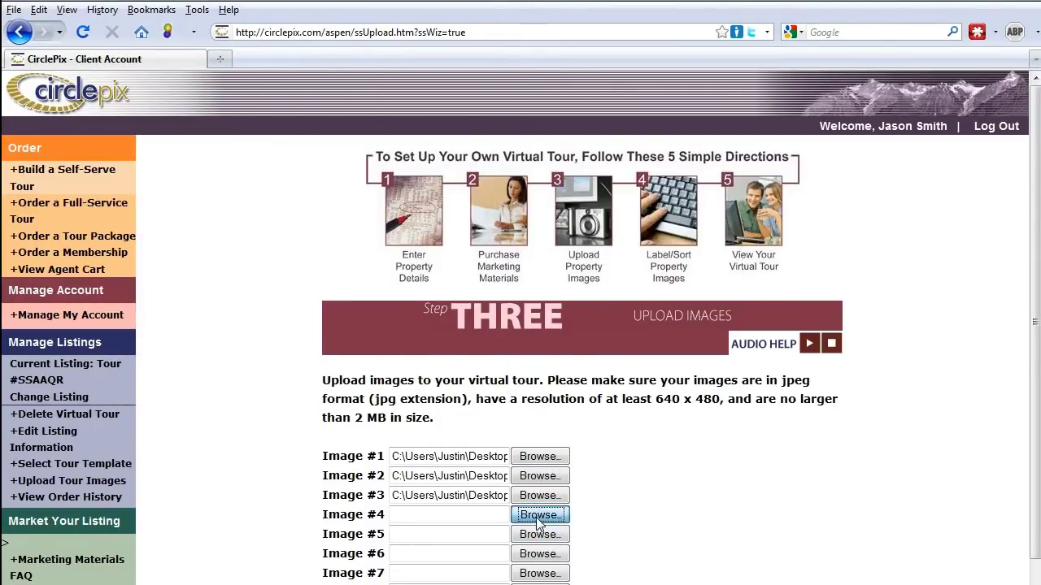
left_click(287, 129)
left_click(371, 372)
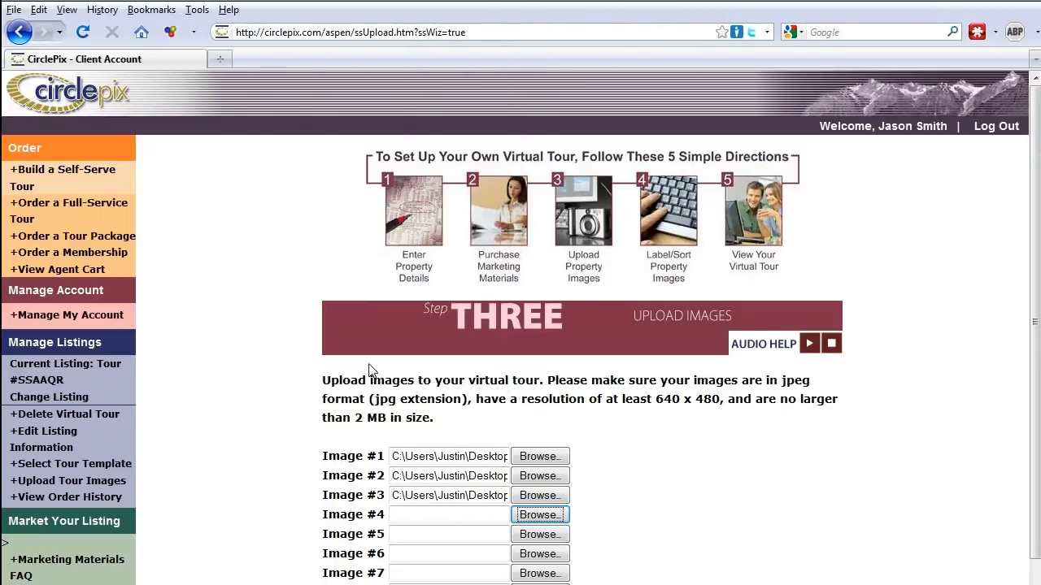
- Upload pool.jpg, sideView.jpg and waterView.jpg into image slots 5-7
left_click(537, 534)
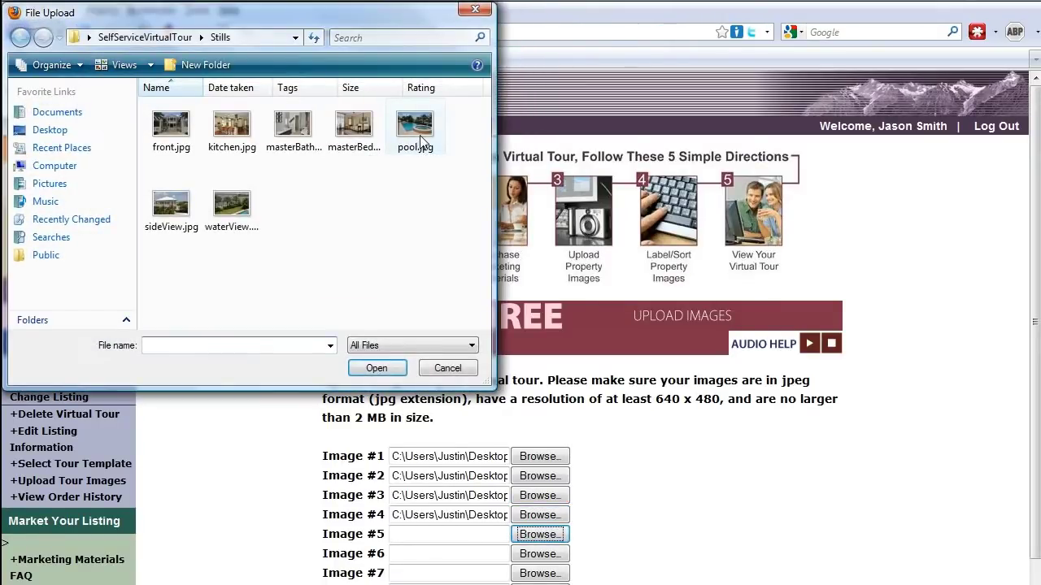
left_click(416, 129)
left_click(376, 368)
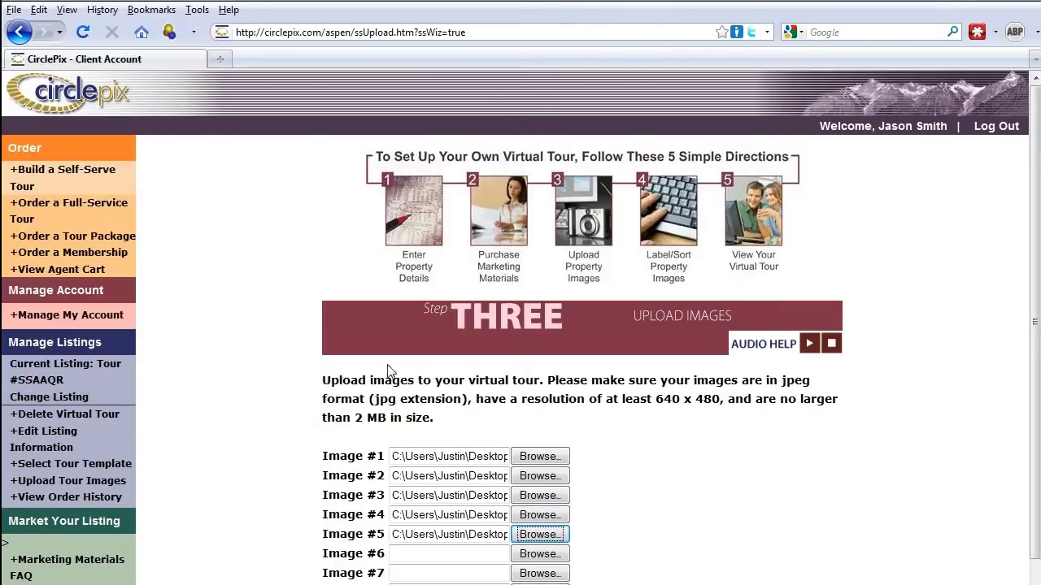
left_click(539, 554)
left_click(170, 208)
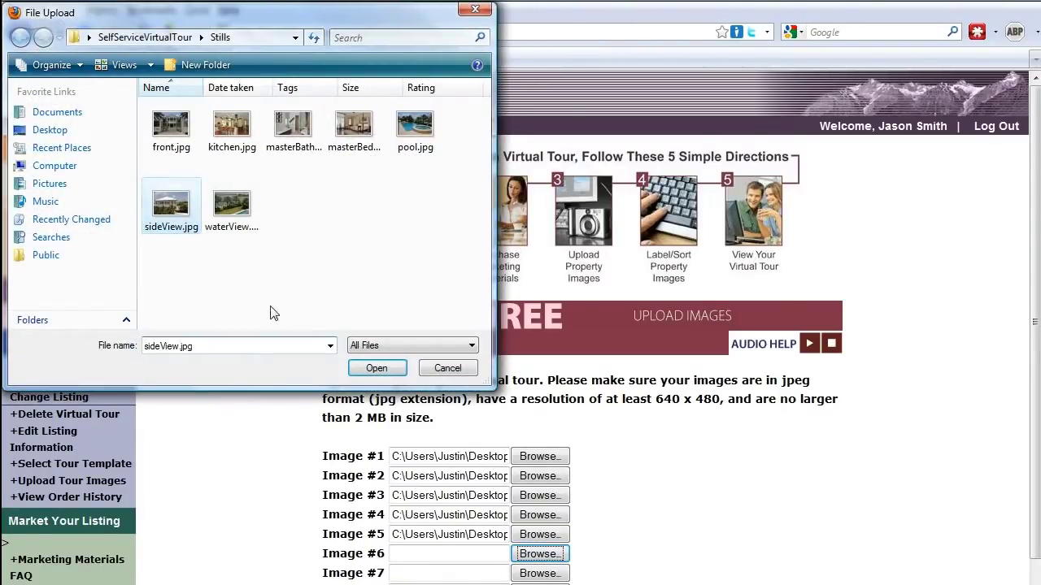
left_click(377, 368)
left_click(539, 573)
left_click(236, 204)
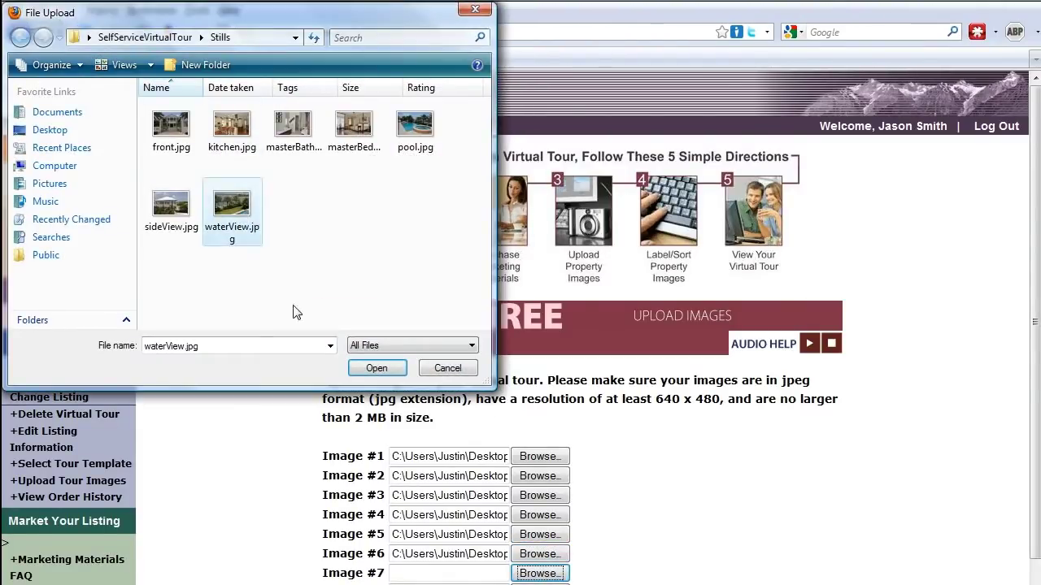
left_click(368, 370)
- From the Panoramas folder, upload the kitchen and living room panoramas into slots 8 and 9
left_click(539, 573)
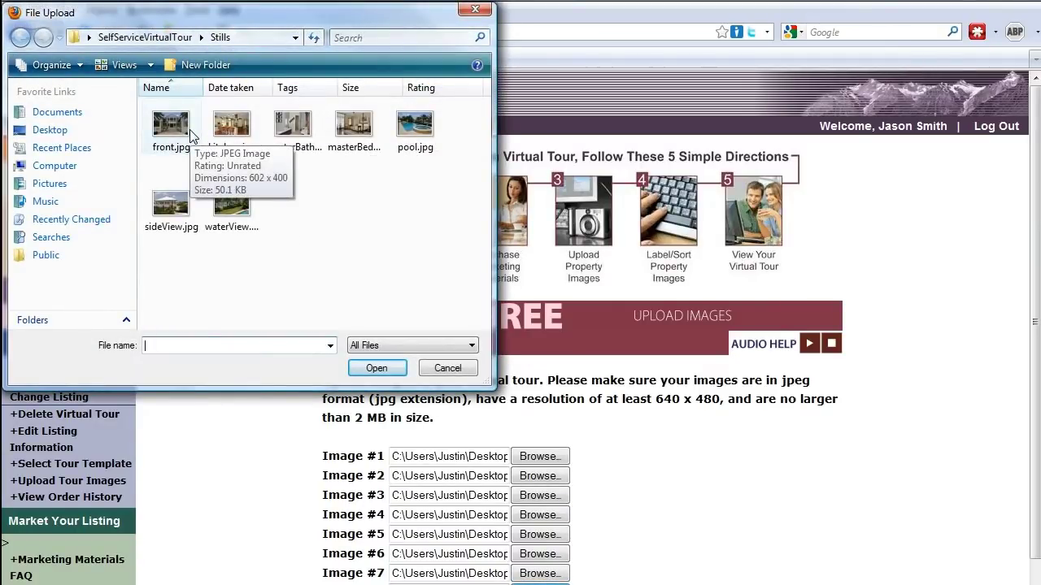
left_click(142, 38)
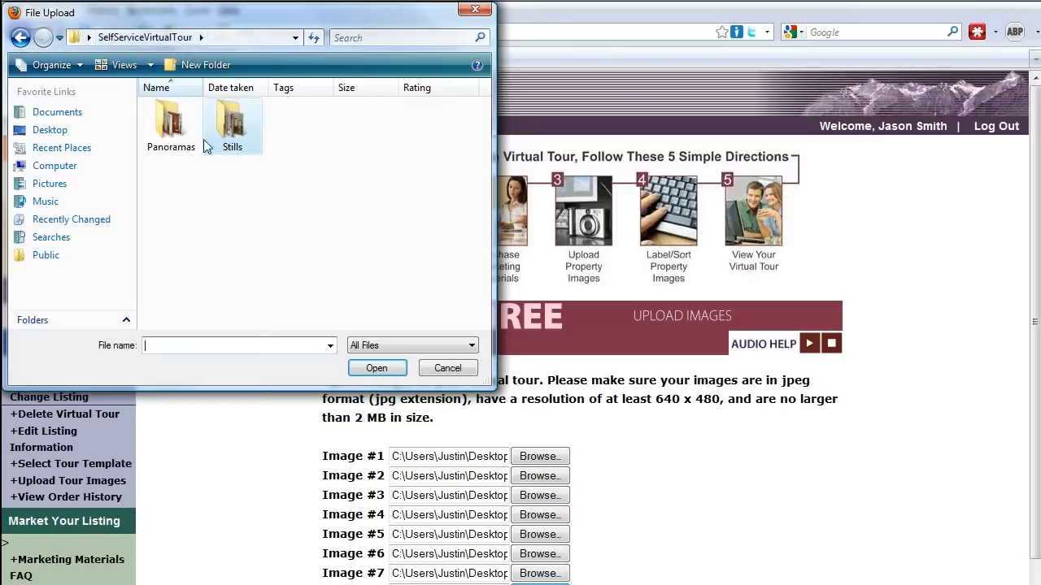
double_click(172, 130)
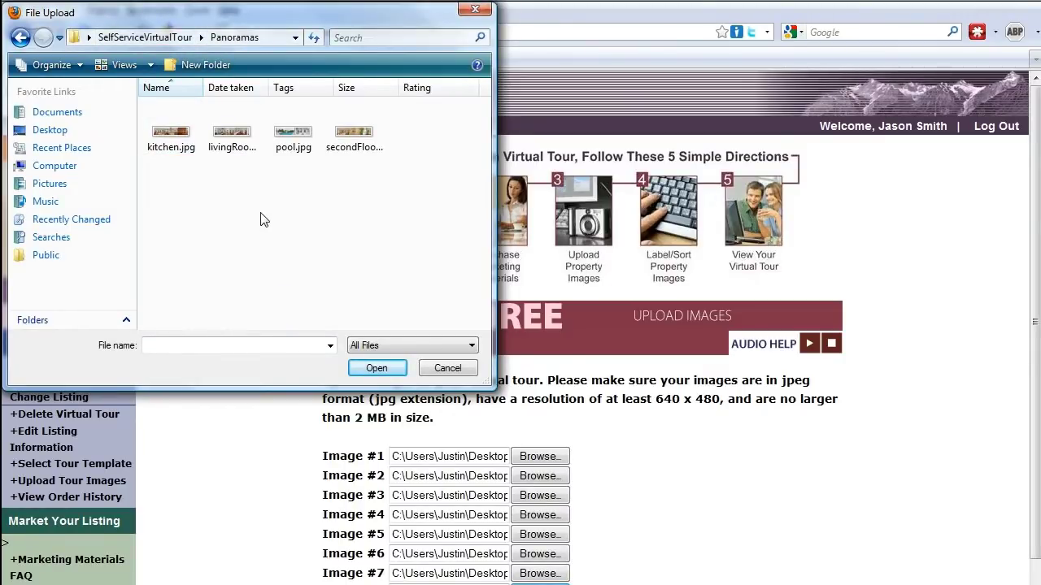
left_click(171, 140)
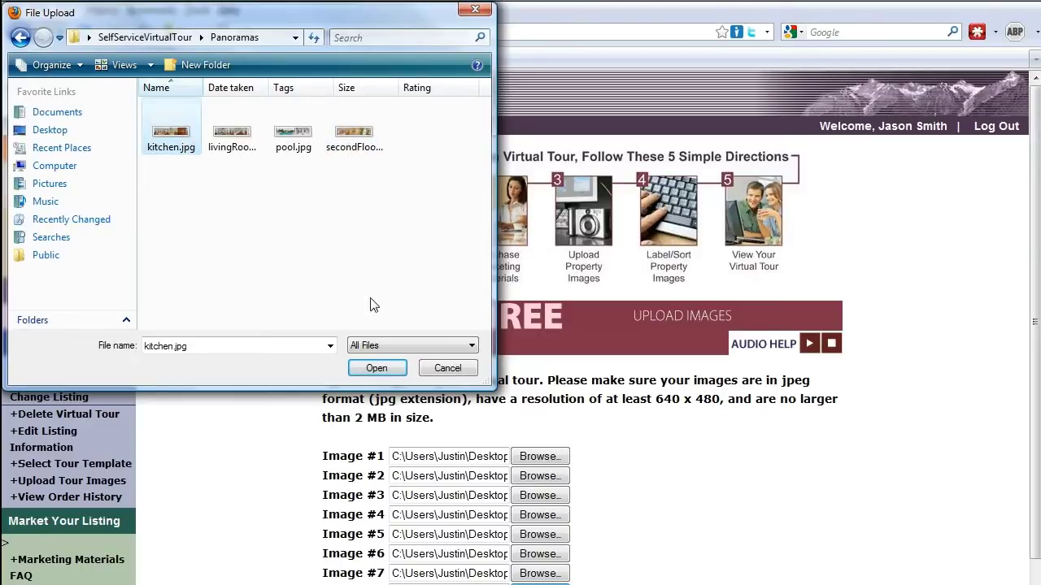
left_click(366, 369)
left_click(538, 521)
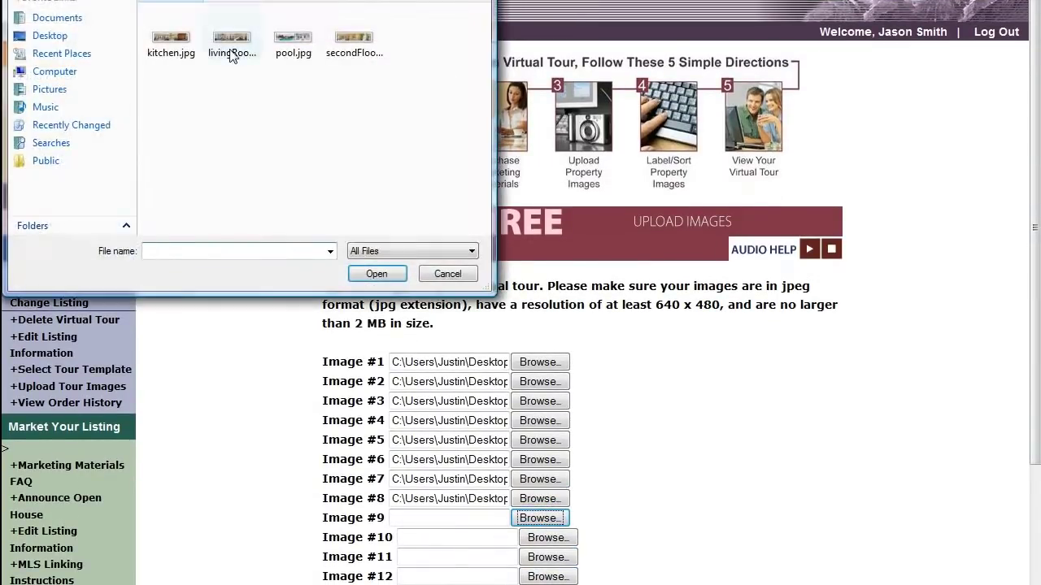
left_click(234, 65)
left_click(376, 274)
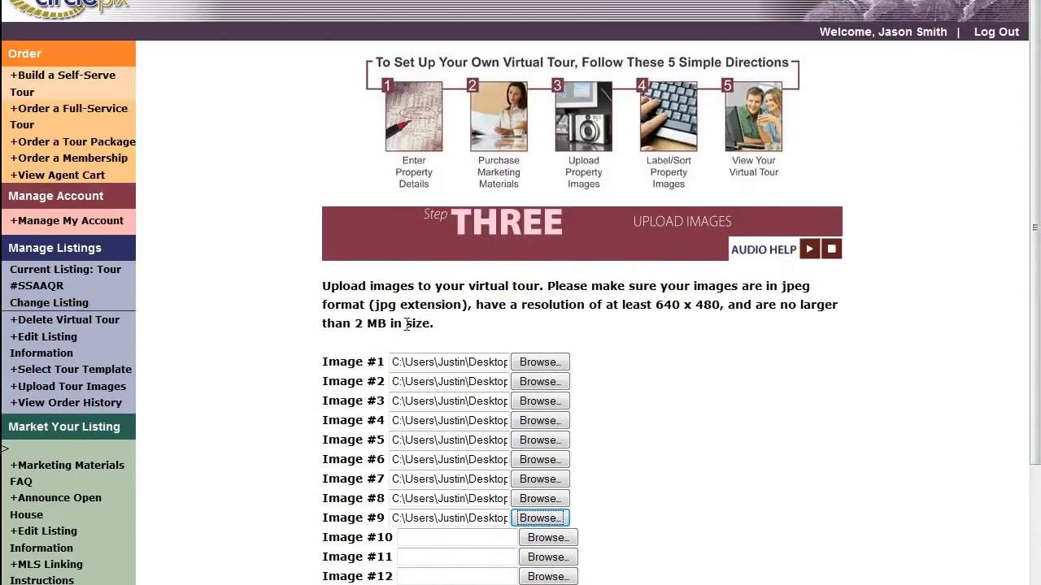
- Upload the pool and second floor panoramas into slots 10 and 11, and finish uploading
left_click(530, 540)
left_click(293, 40)
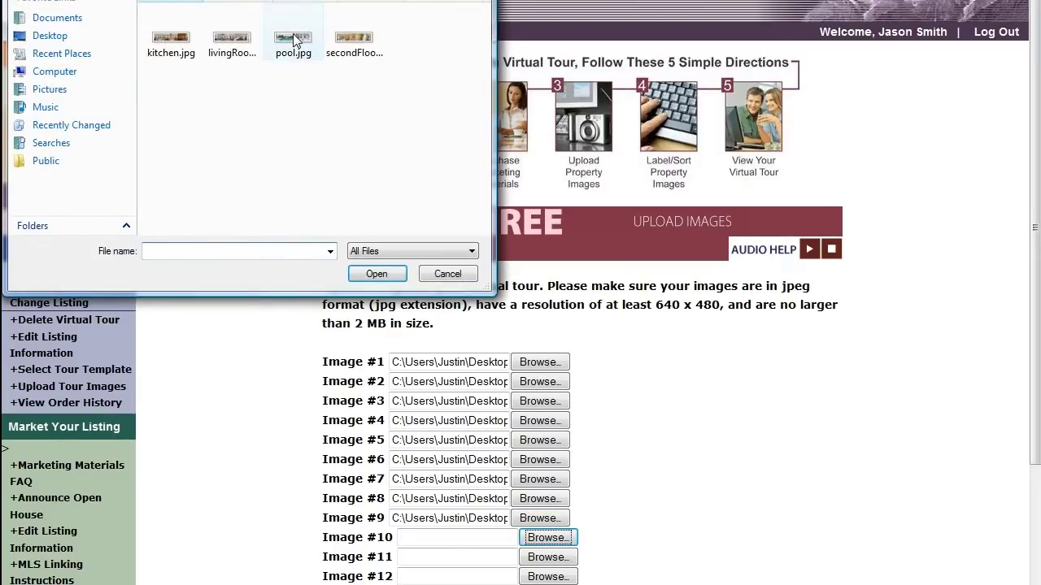
left_click(382, 276)
left_click(548, 557)
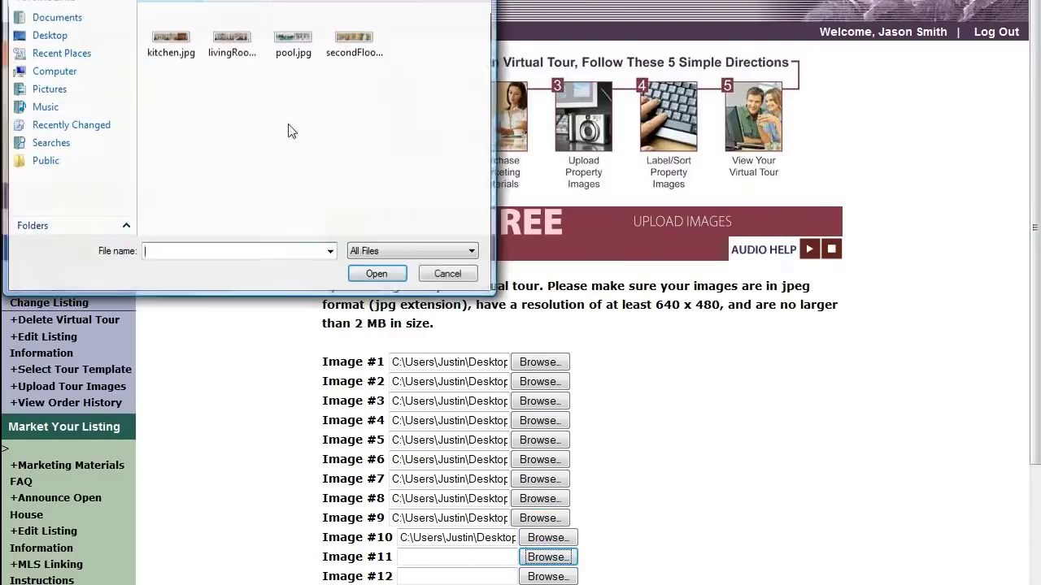
left_click(353, 40)
left_click(377, 273)
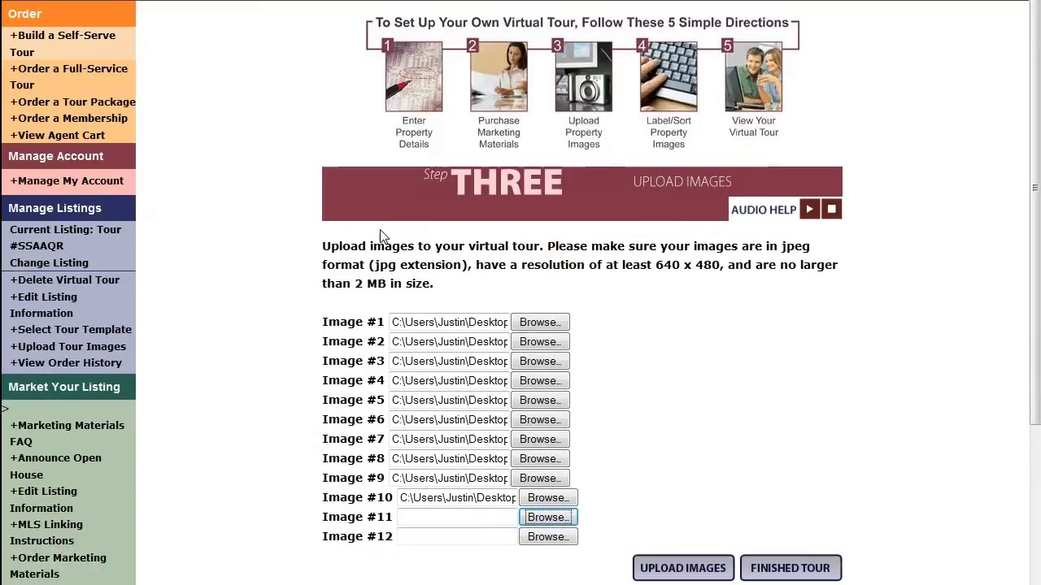
left_click(769, 574)
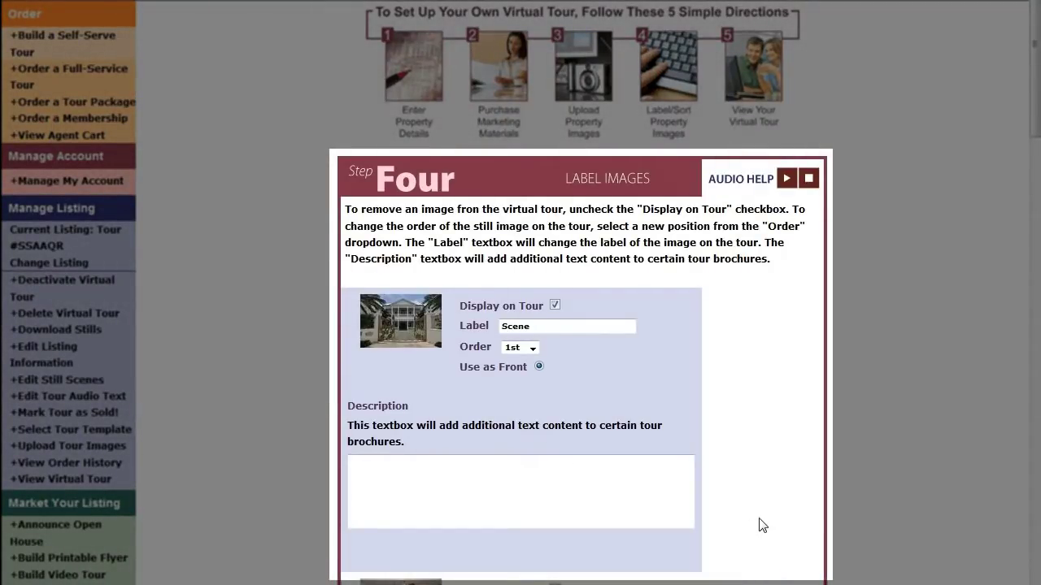
- Relabel the first two images Front and Kitchen, then scroll to the end of the list
left_click(537, 326)
double_click(537, 326)
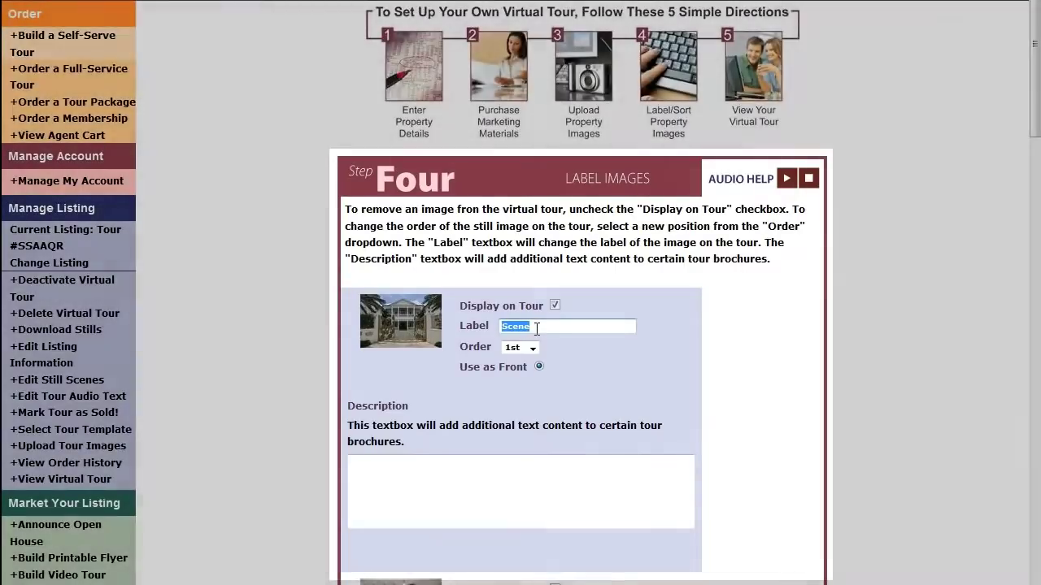
type("Front")
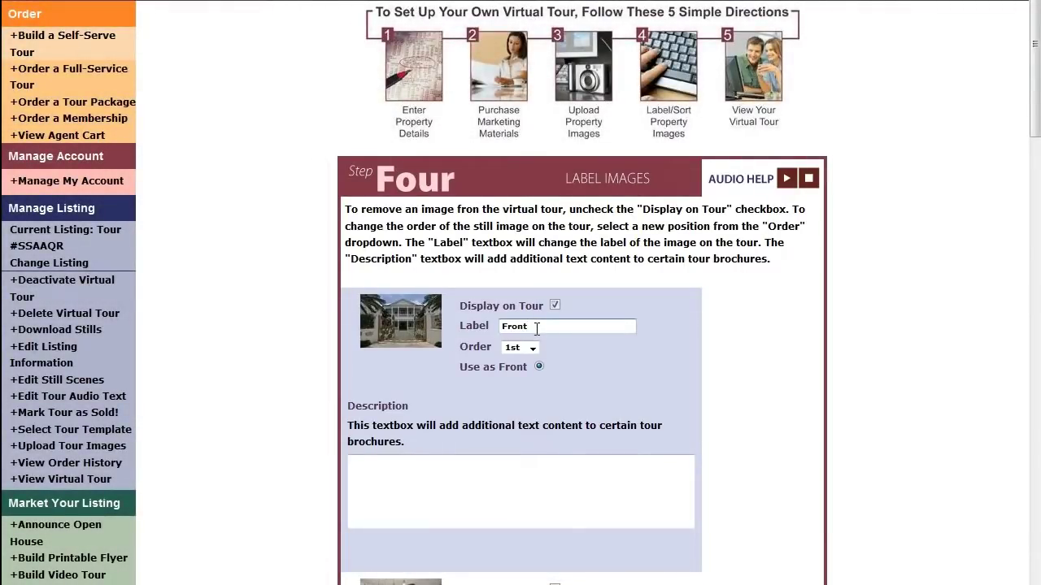
key("Tab")
key("Tab")
key("Tab")
key("Tab")
key("Tab")
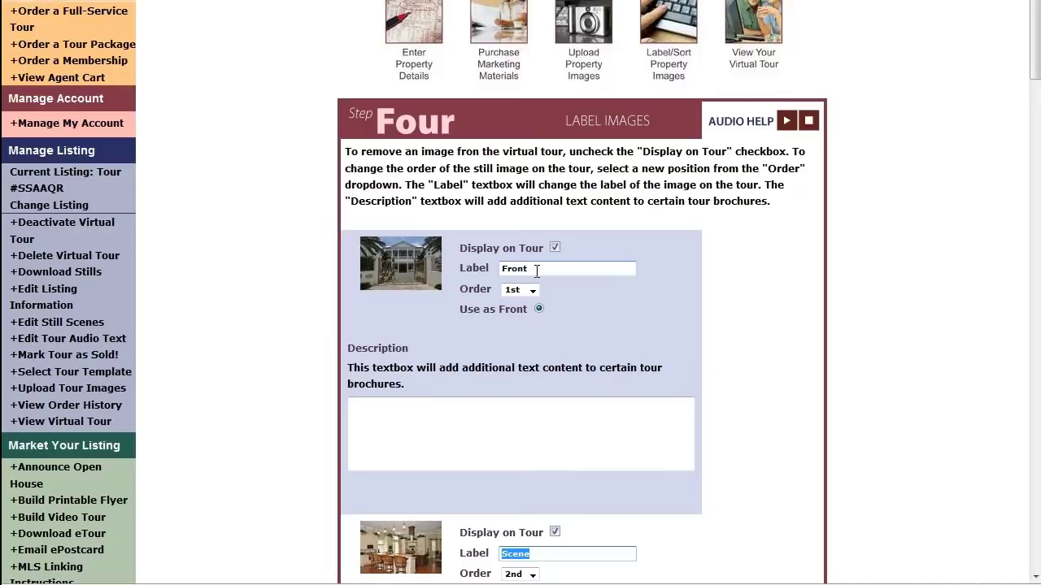
type("Kitch")
key("Tab")
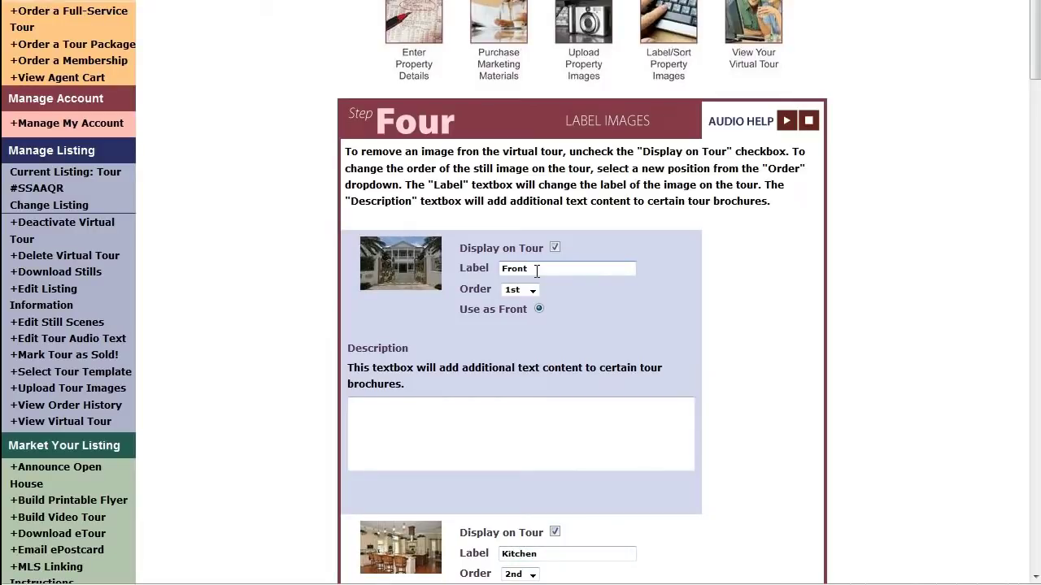
scroll(541, 270, "down", 10)
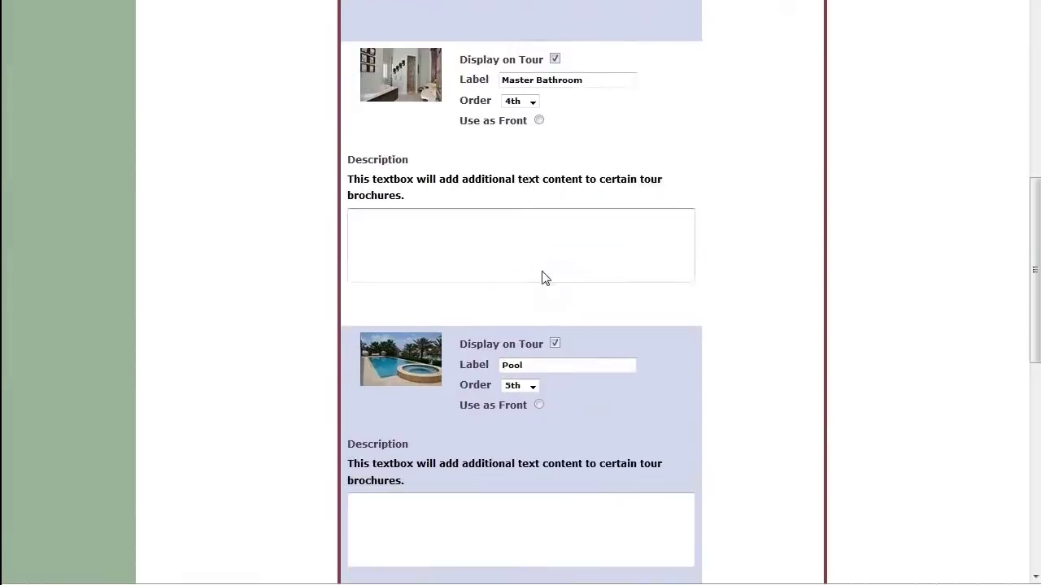
scroll(541, 270, "down", 2)
scroll(542, 271, "down", 5)
scroll(542, 271, "down", 2)
scroll(543, 276, "down", 1)
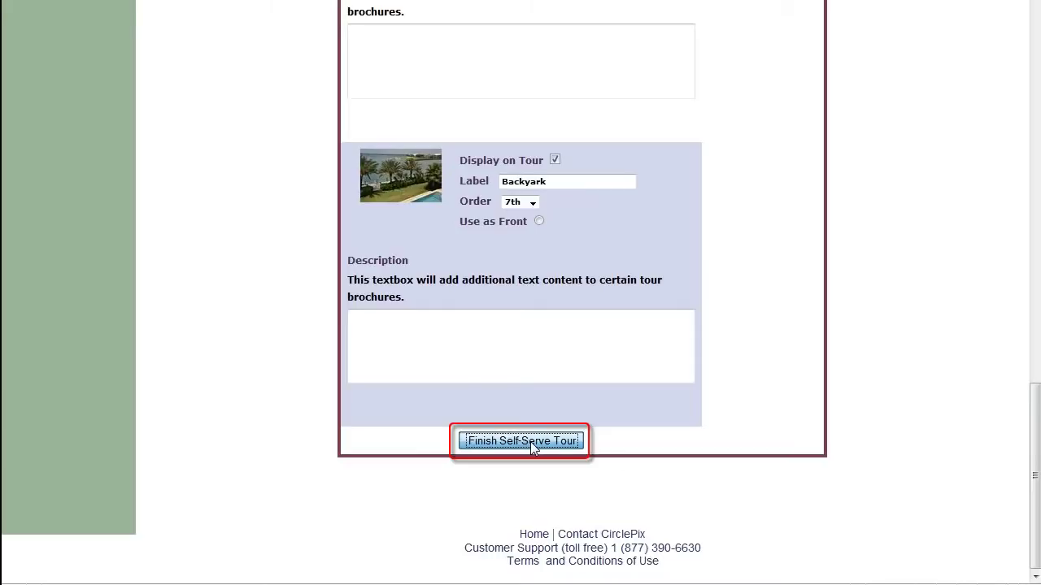
- Finish the self-serve tour and open it in the tour viewer
left_click(531, 441)
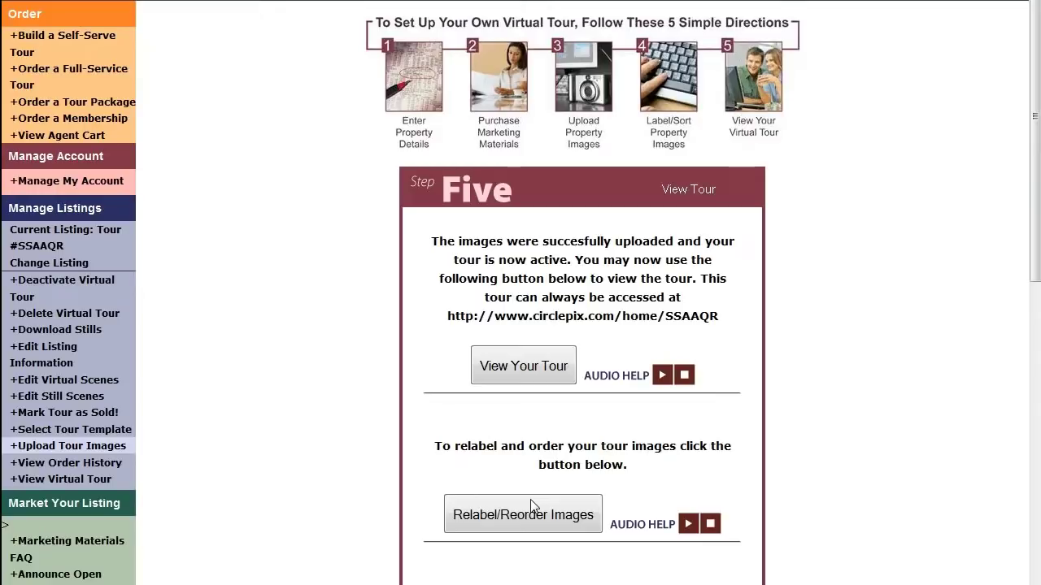
left_click(519, 369)
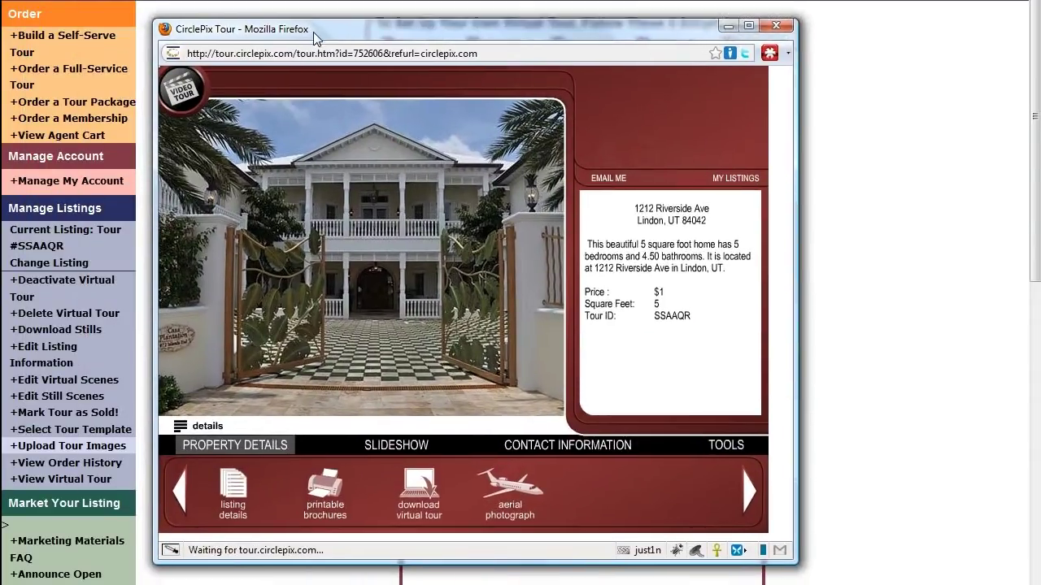
left_click_drag(312, 48, 317, 21)
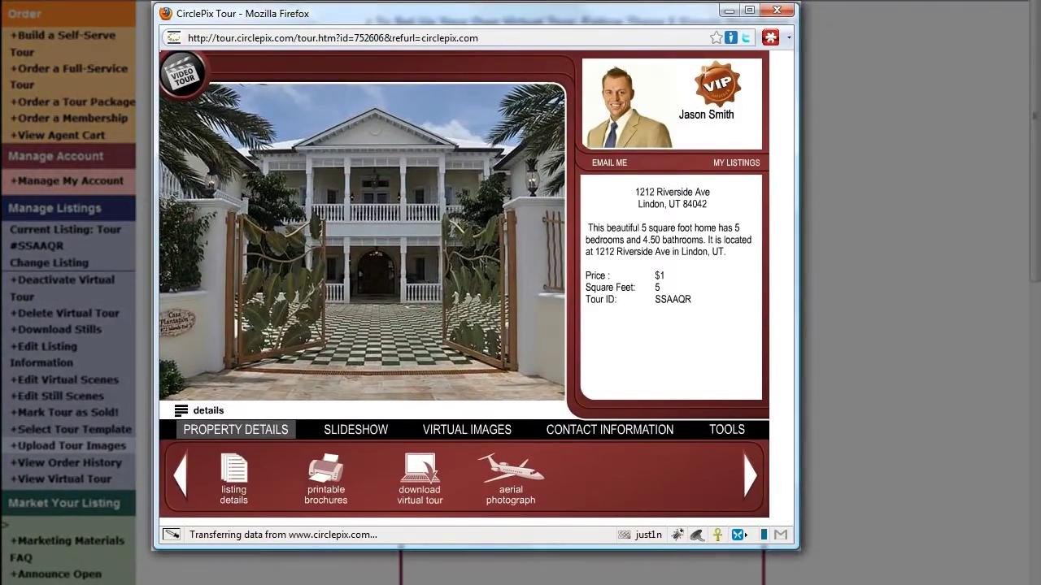
- Step through the slideshow: Kitchen, Master Bedroom, Master Bathroom and Pool photos
left_click(356, 430)
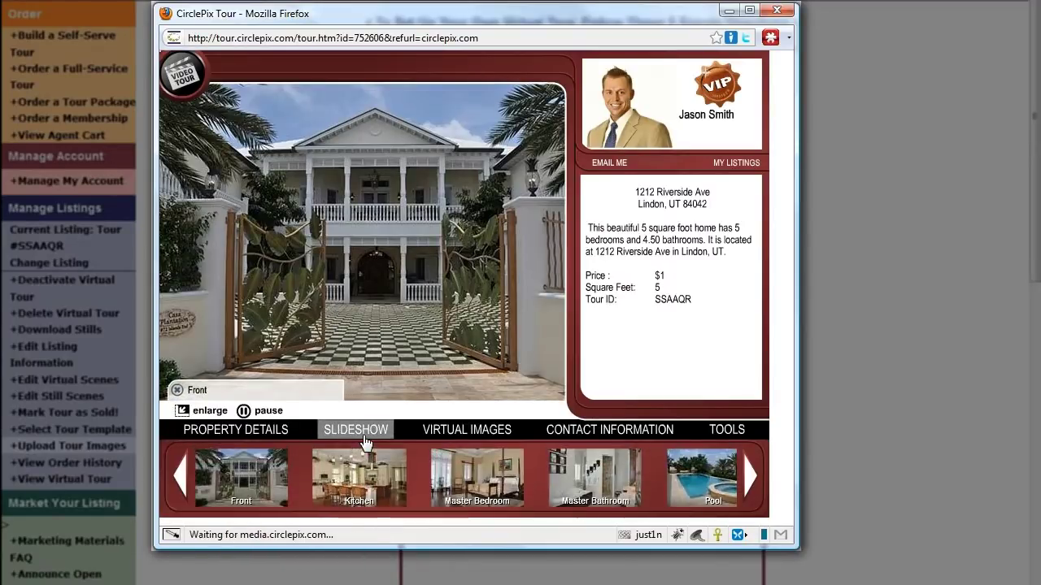
left_click(375, 498)
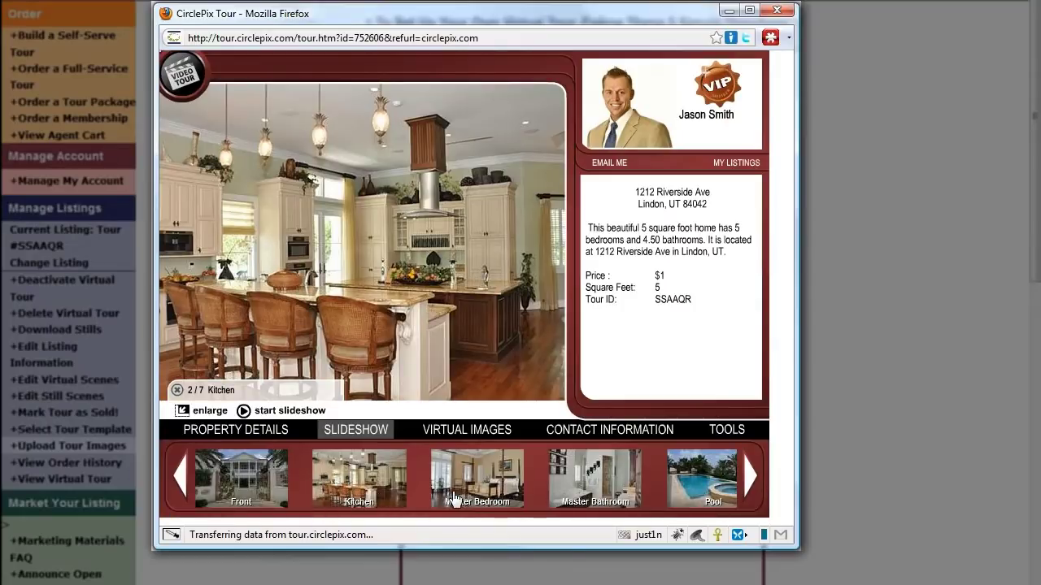
left_click(462, 500)
left_click(565, 500)
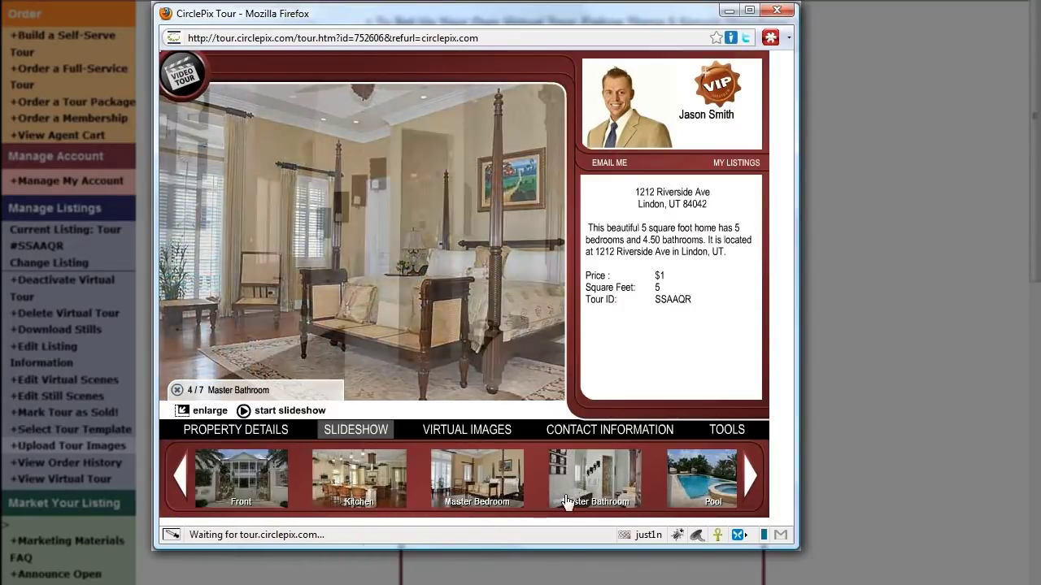
left_click(713, 495)
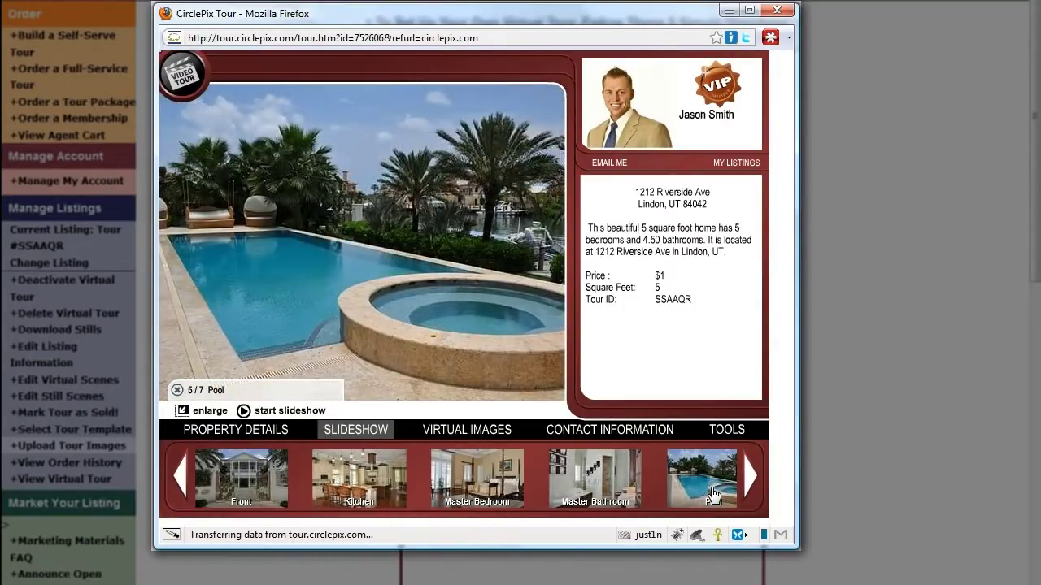
- Preview the virtual panoramas, viewing the living room and pool scenes
left_click(467, 439)
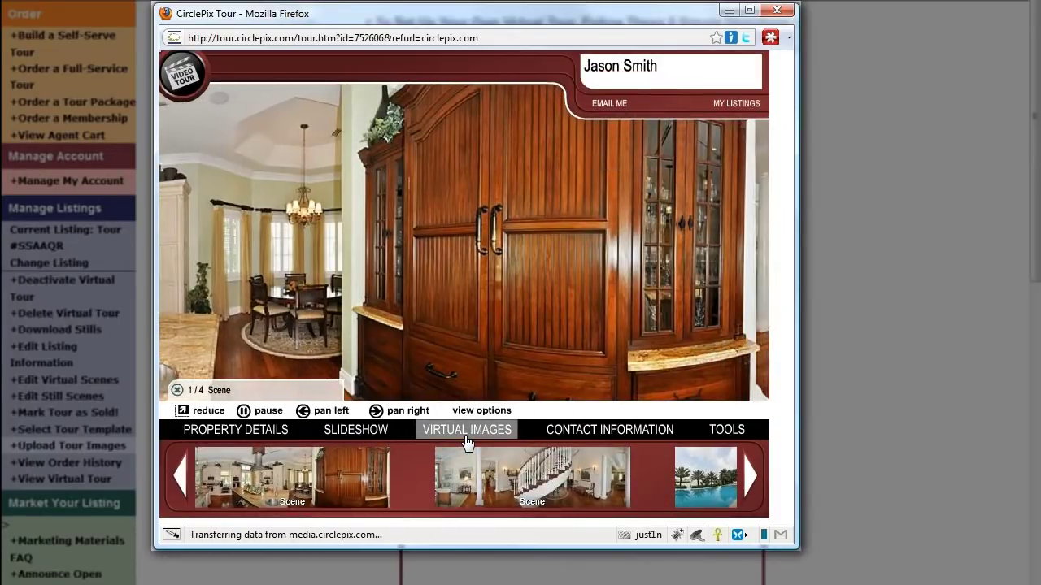
left_click(492, 480)
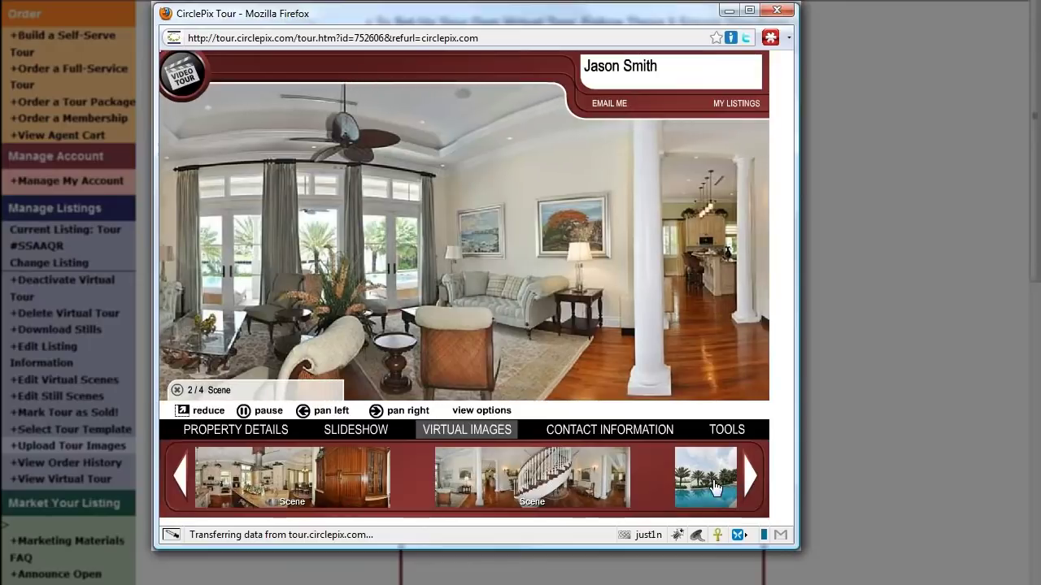
left_click(714, 486)
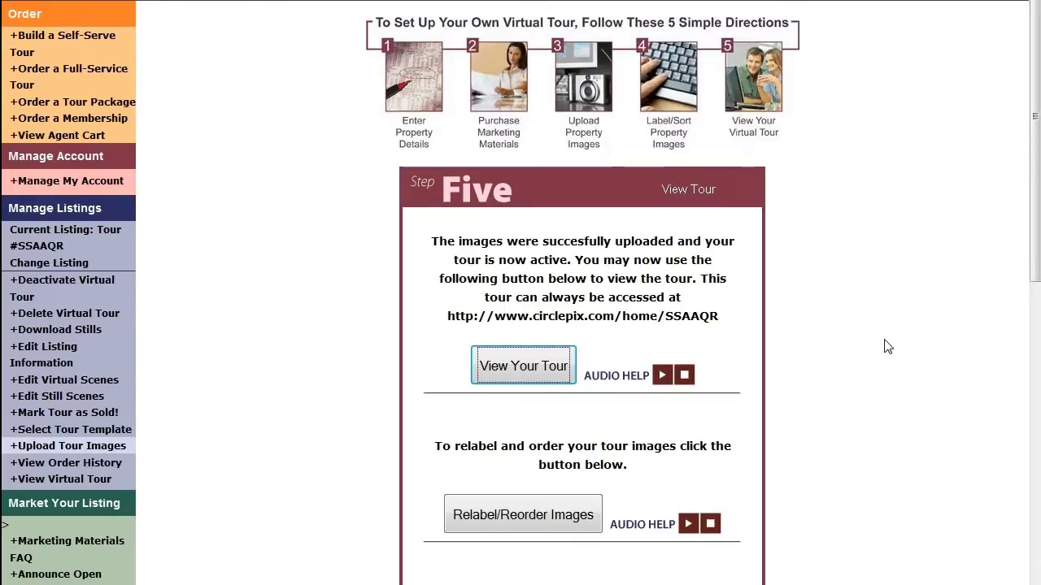
- Scroll the step-five page down to the Link to Other Sites section
scroll(887, 346, "down", 2)
scroll(887, 346, "down", 2)
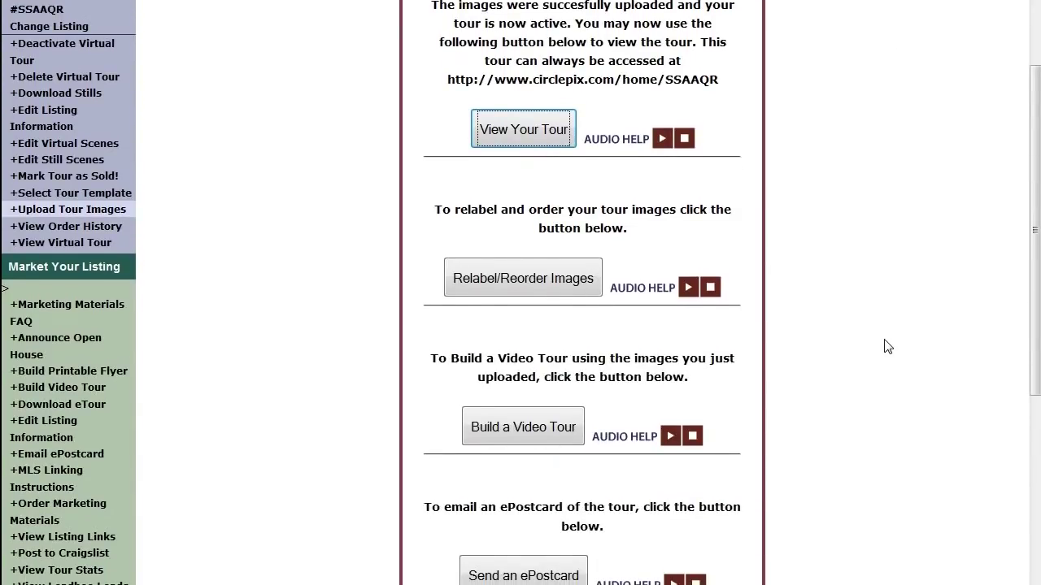
scroll(887, 346, "down", 2)
scroll(887, 347, "down", 2)
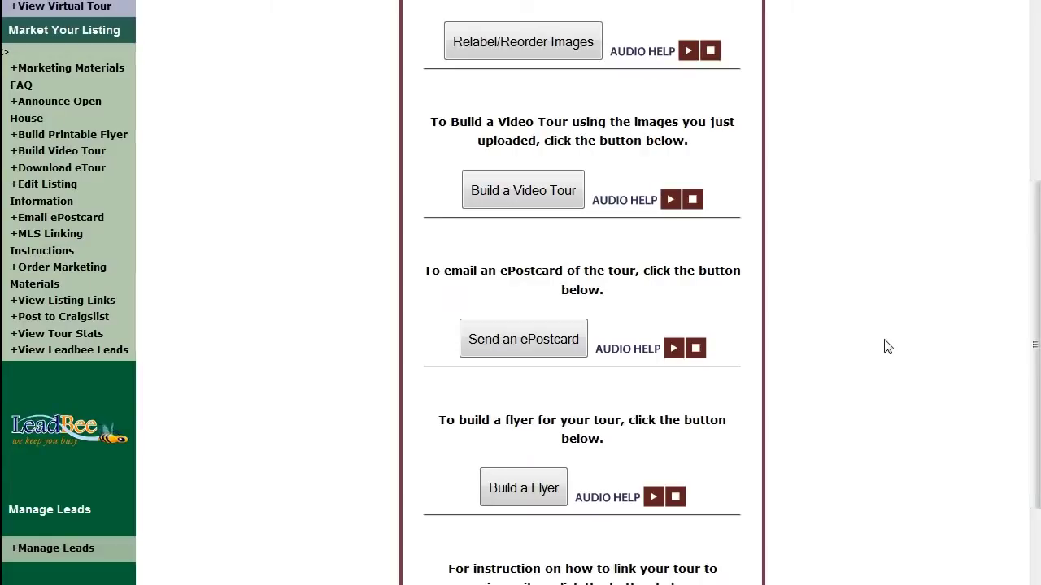
scroll(887, 346, "down", 1)
scroll(887, 346, "down", 3)
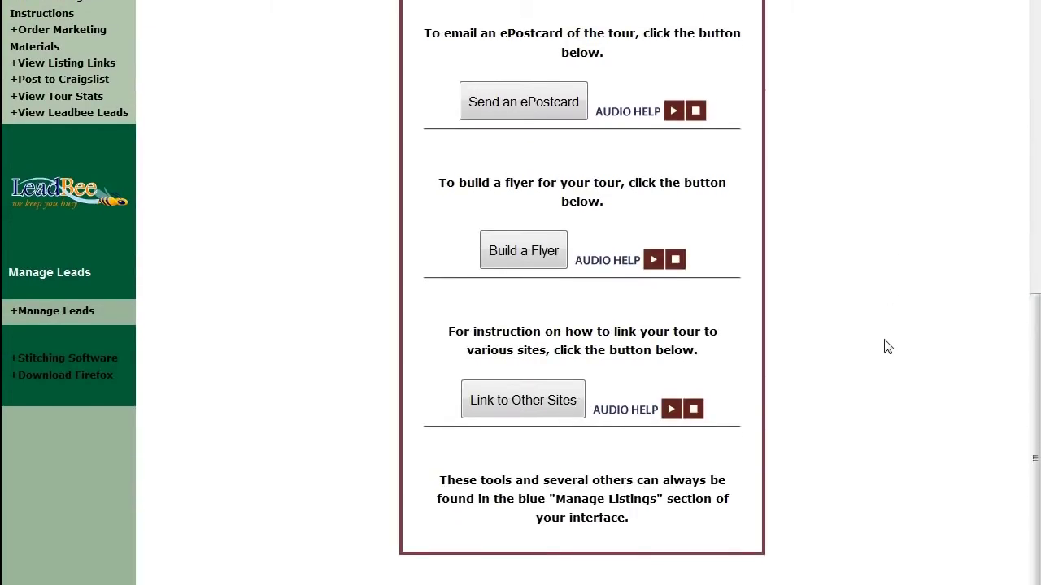